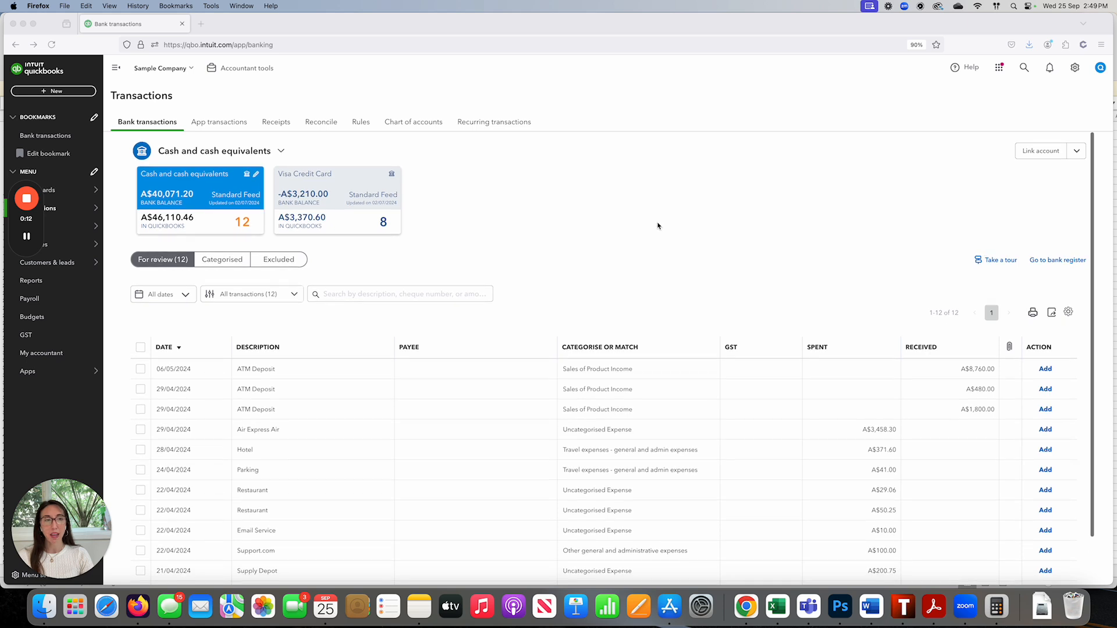
# - Expand the 24/04/2024 Parking transaction and choose the supplier's name, keeping the account Travel expenses - general and admin expenses
pyautogui.scroll(-2, 751, 317)
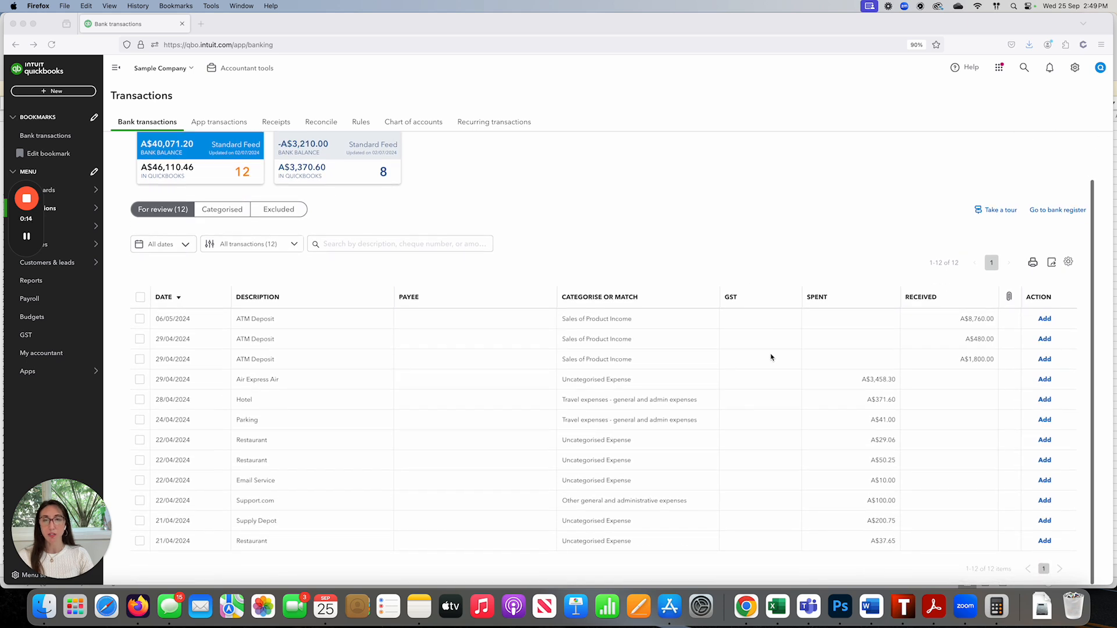
pyautogui.click(845, 427)
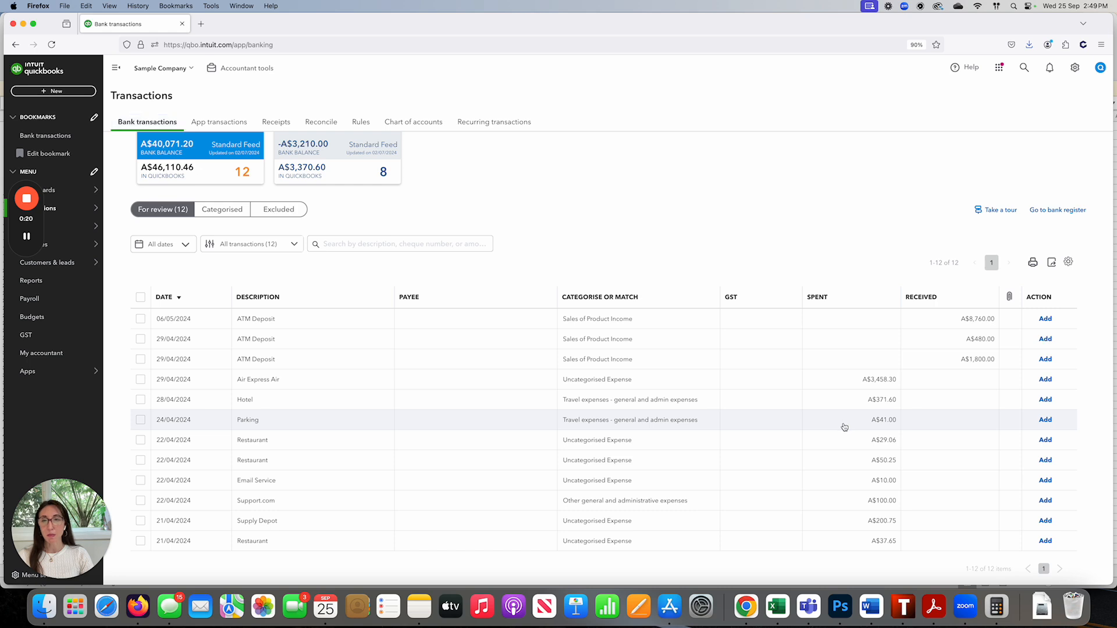
pyautogui.click(844, 425)
pyautogui.scroll(-2, 635, 430)
pyautogui.click(238, 427)
pyautogui.scroll(-3, 274, 495)
pyautogui.scroll(-3, 265, 496)
pyautogui.click(204, 482)
pyautogui.click(339, 428)
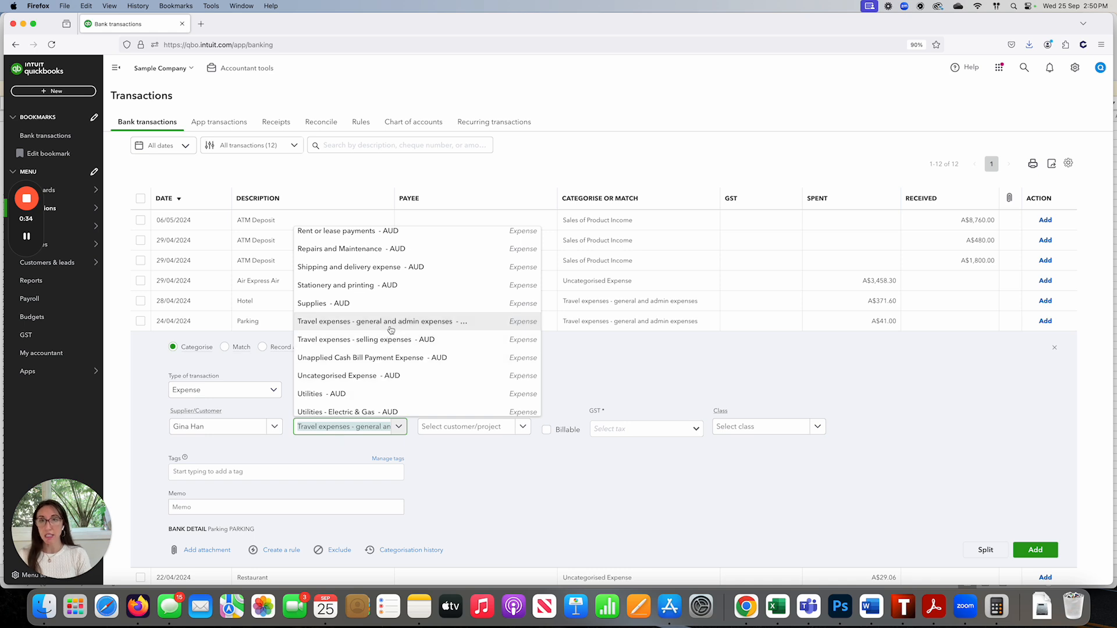
pyautogui.click(489, 481)
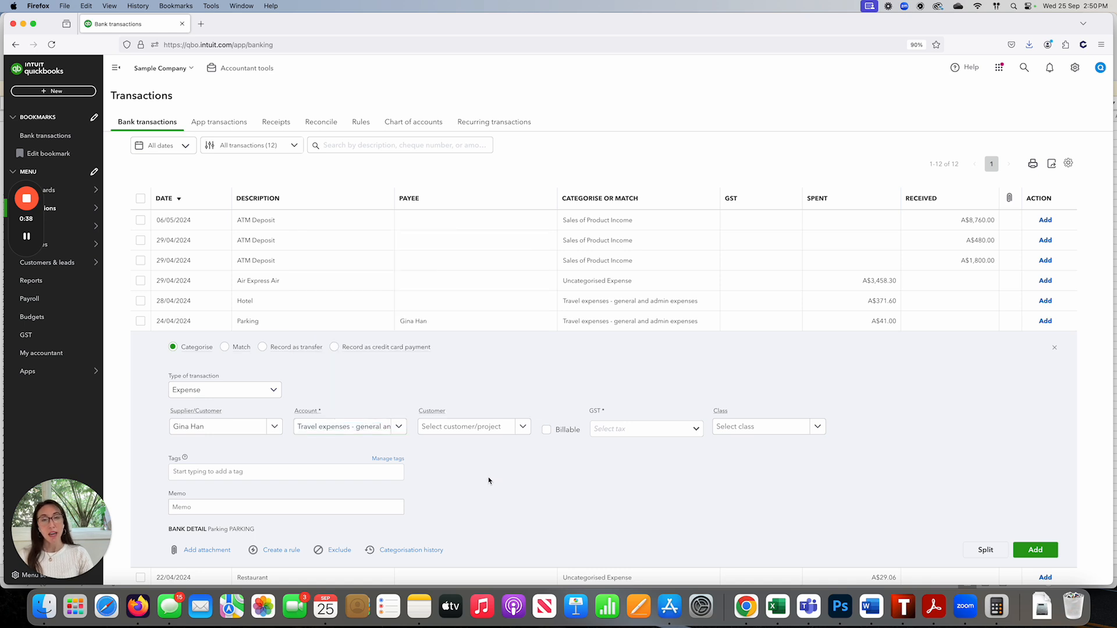
# - Set the Parking expense's GST to GST on non-capital (10%) and accept it as the default tax code for the category
pyautogui.click(617, 428)
pyautogui.write('gs')
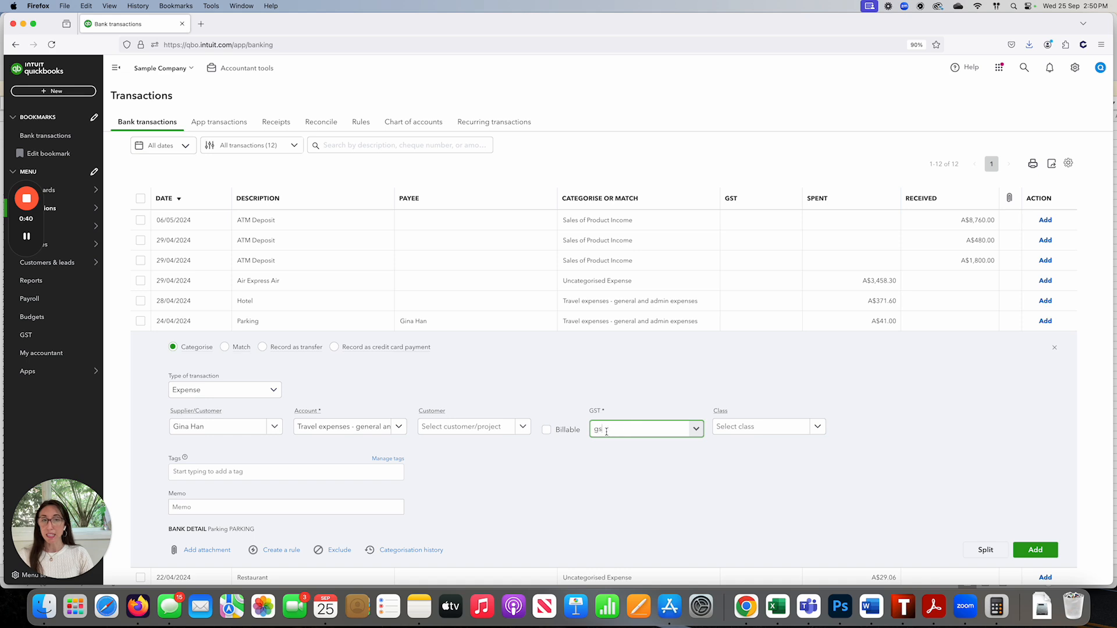
pyautogui.click(632, 444)
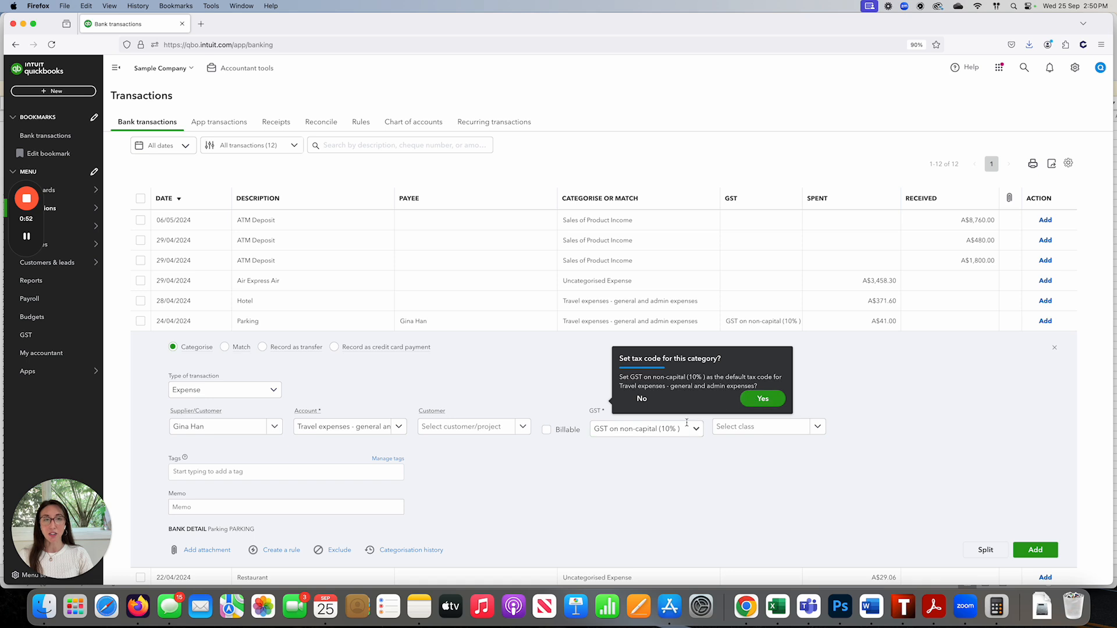
pyautogui.click(764, 400)
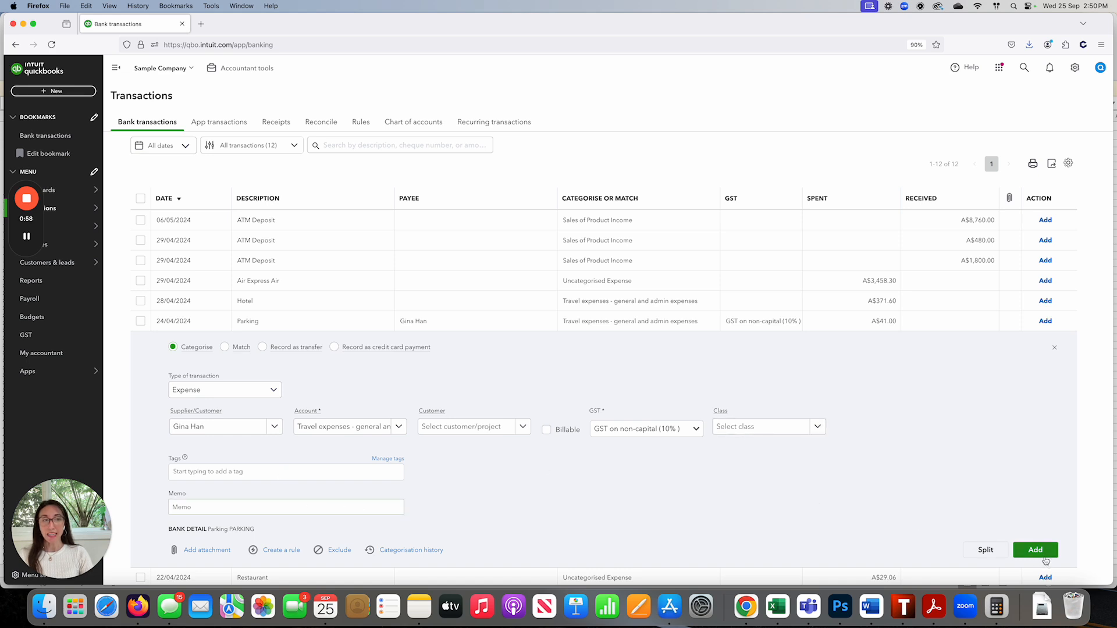
# - Start a rule from the Parking transaction, name it Parking, and apply it to all bank accounts
pyautogui.click(280, 550)
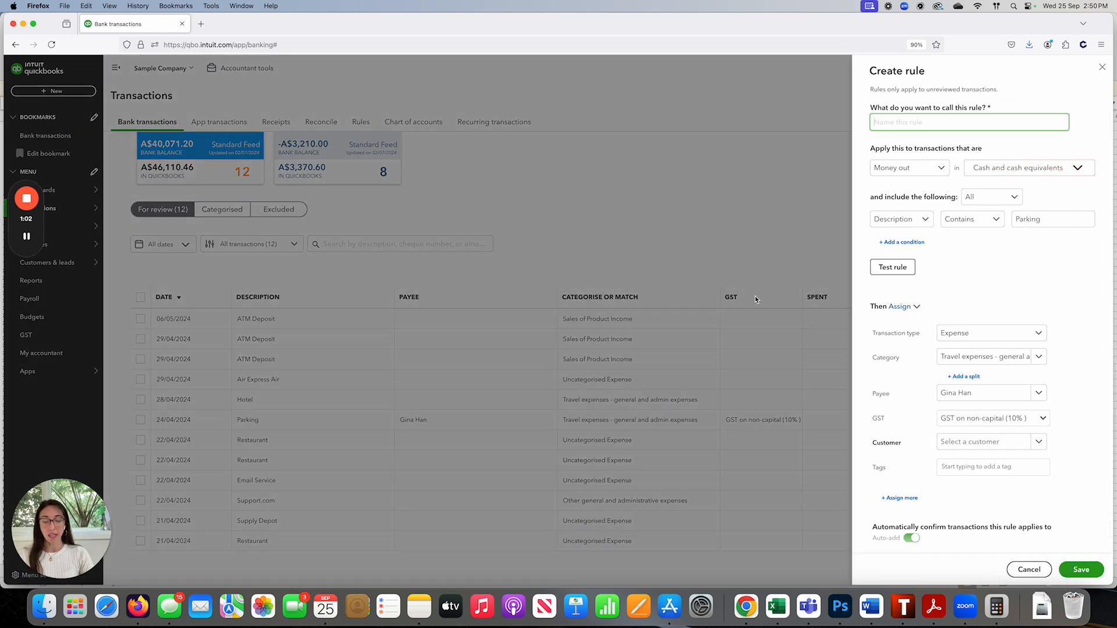
pyautogui.write('Parking')
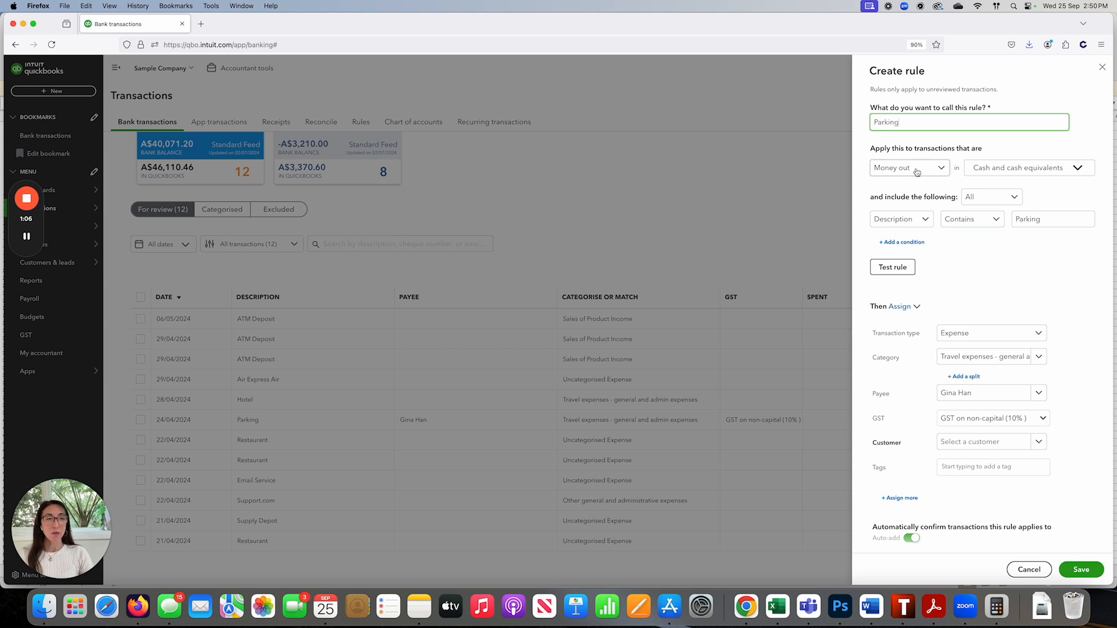
pyautogui.click(1078, 170)
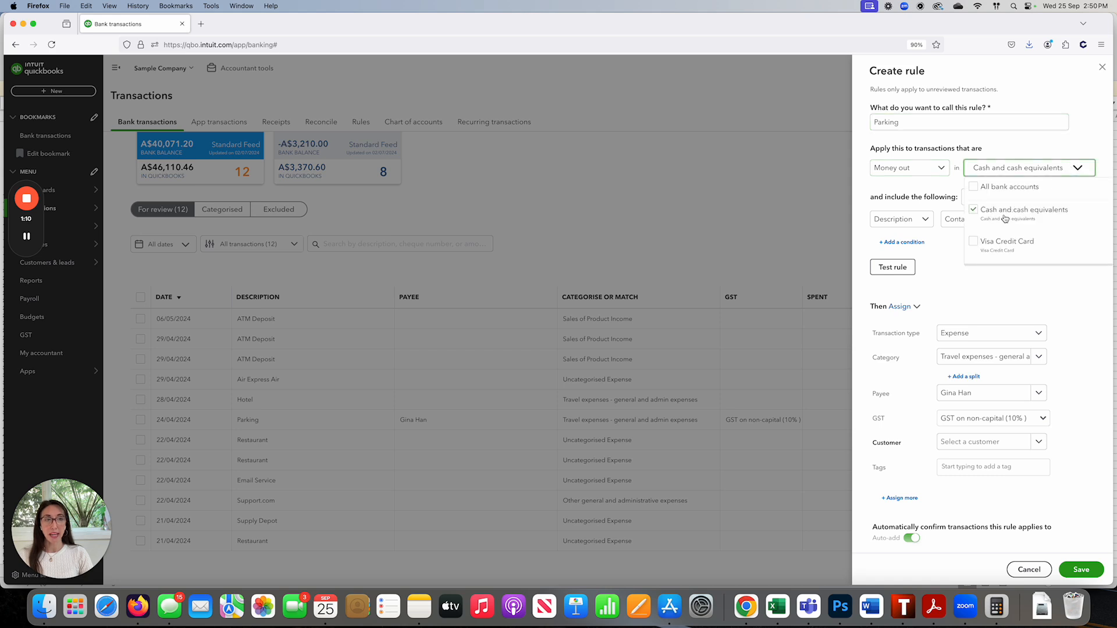
pyautogui.click(974, 188)
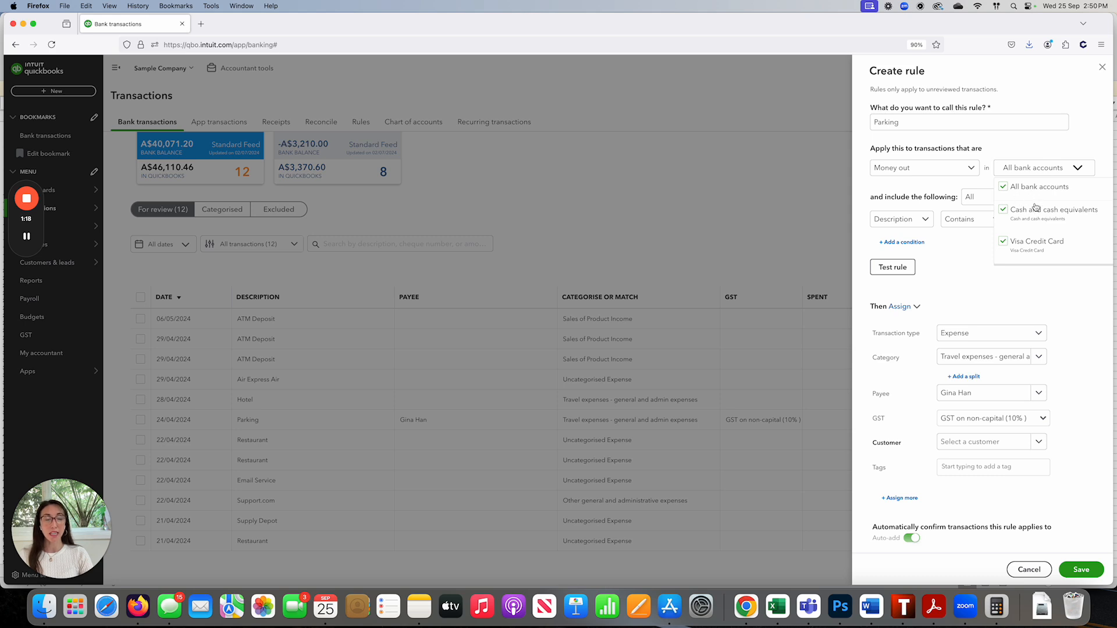
pyautogui.click(1039, 145)
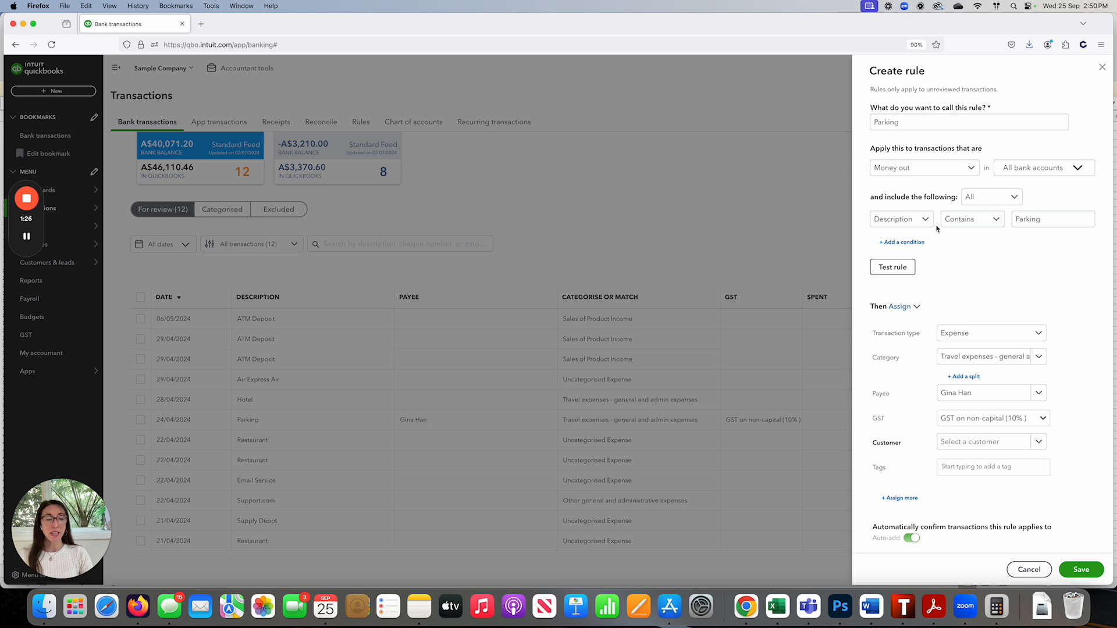
pyautogui.click(1047, 220)
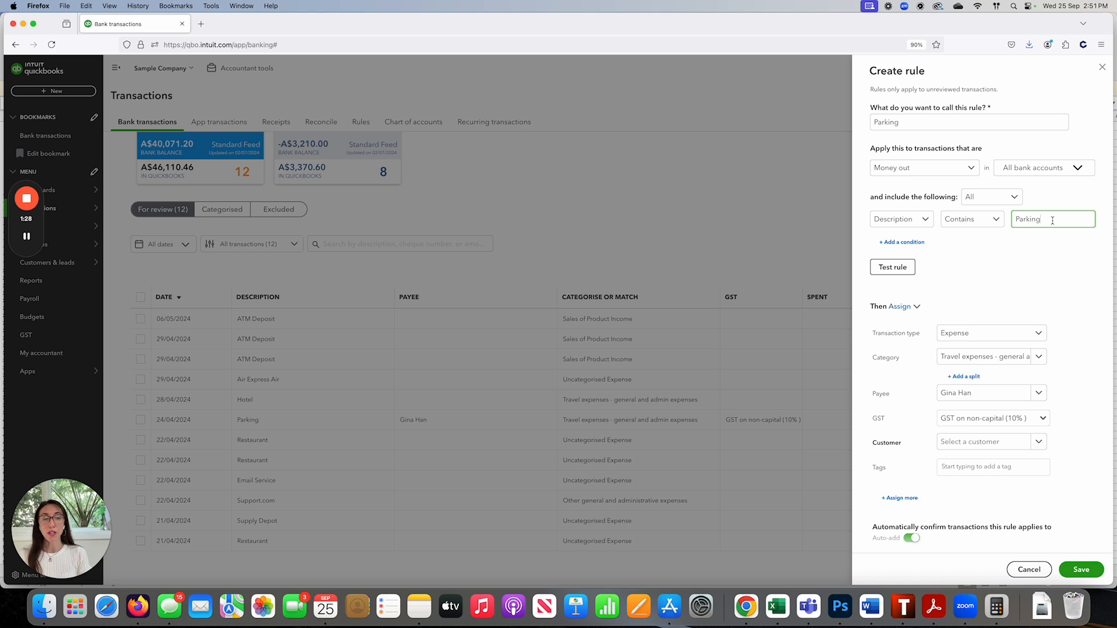
pyautogui.write('Coun')
pyautogui.press('BackSpace')
pyautogui.press('BackSpace')
pyautogui.press('BackSpace')
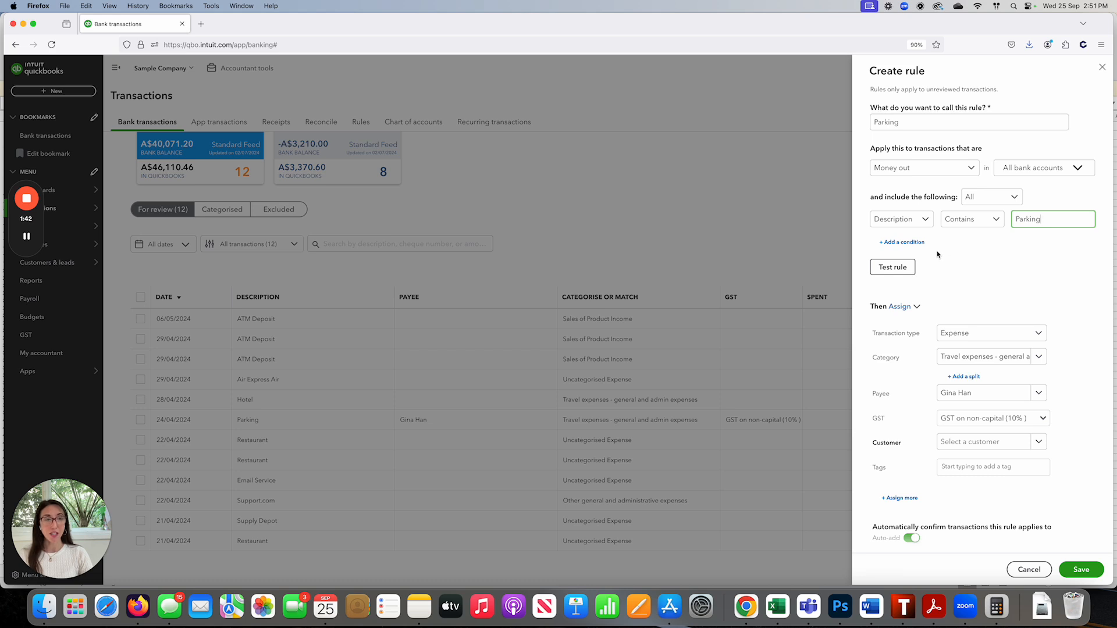
# - Add a second condition to the rule where Bank text contains Parking, and test the rule
pyautogui.click(895, 269)
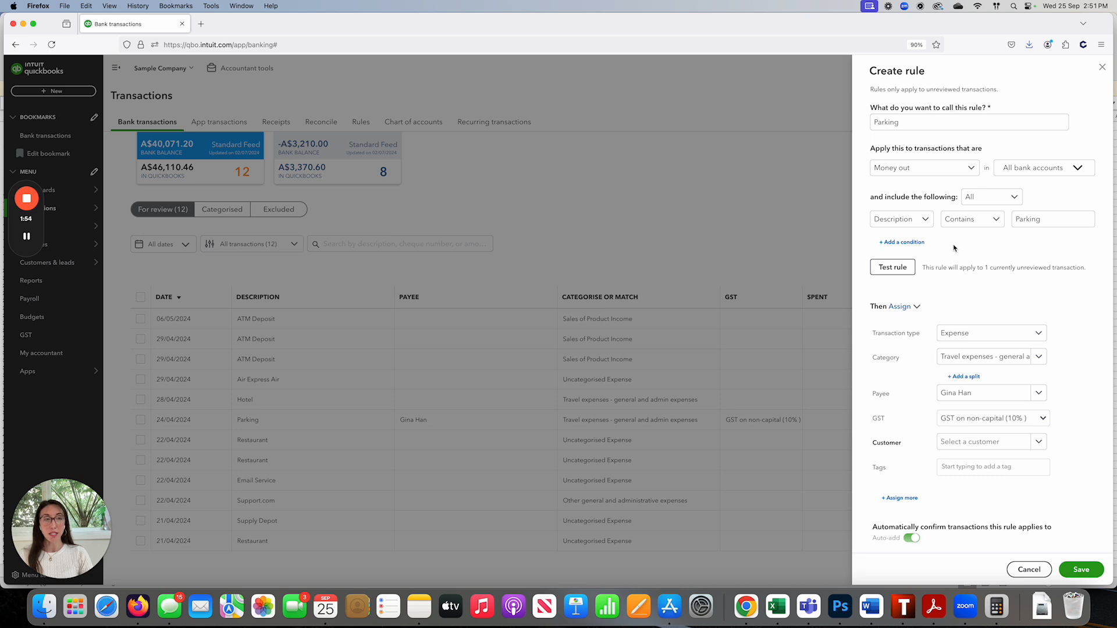
pyautogui.click(913, 244)
pyautogui.click(1015, 240)
pyautogui.write('Parking')
pyautogui.click(886, 243)
pyautogui.click(898, 278)
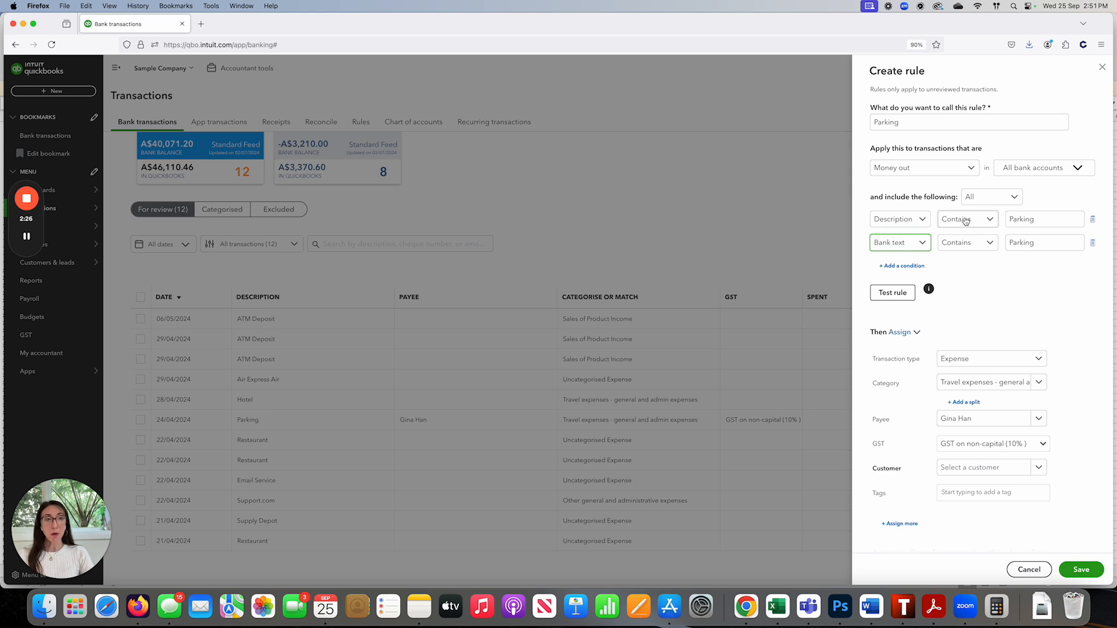
pyautogui.click(894, 295)
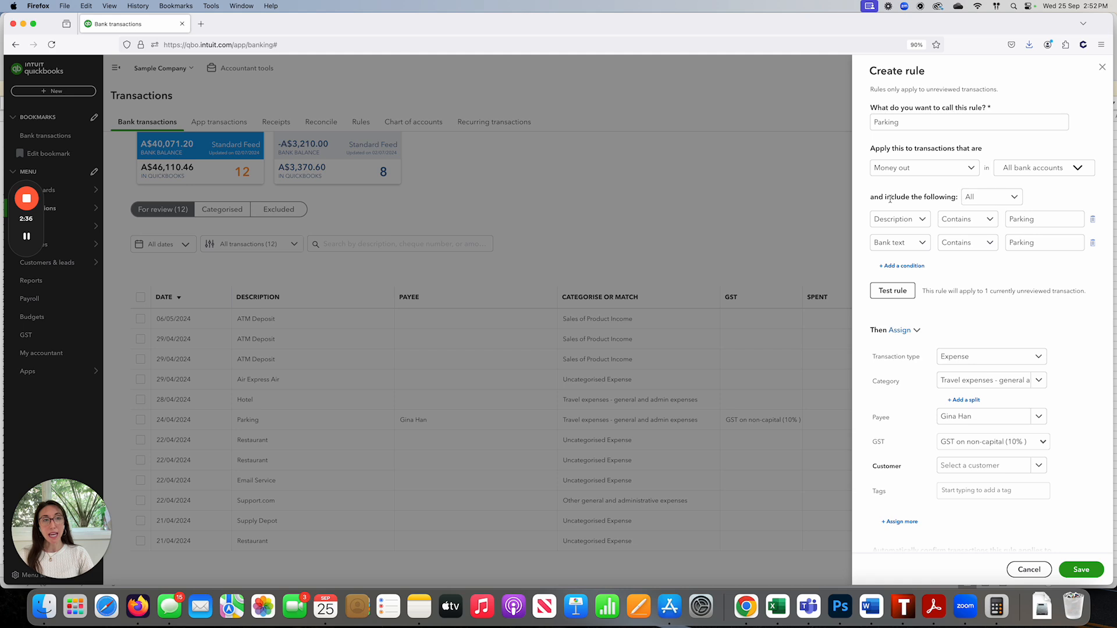
# - Make the rule match any of its conditions, turn off auto-add, and save it
pyautogui.click(994, 203)
pyautogui.click(977, 217)
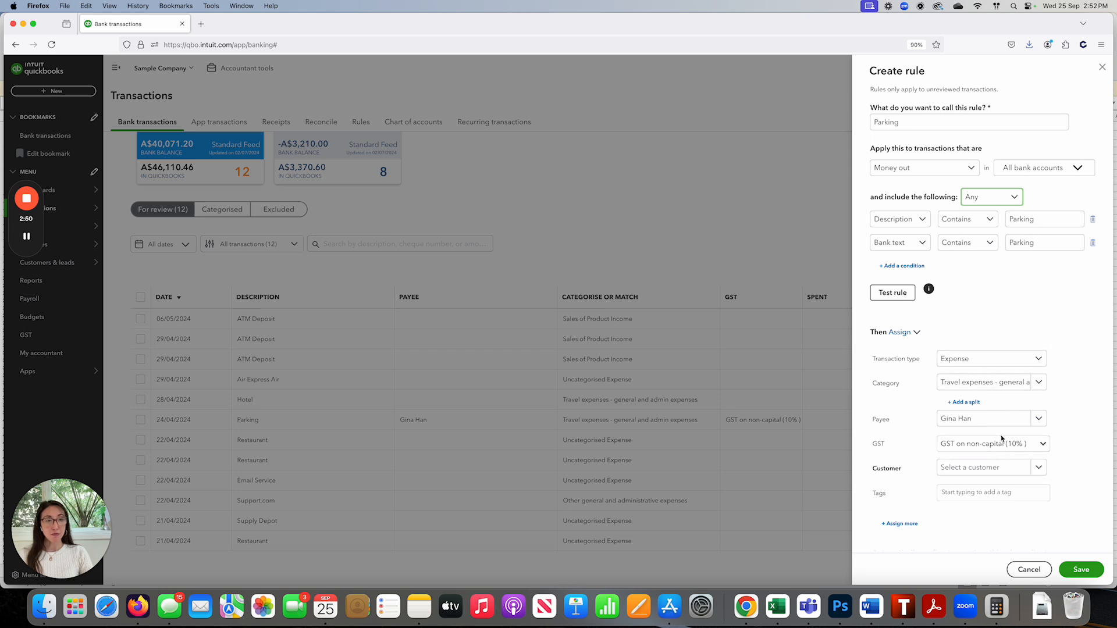
pyautogui.scroll(-2, 1010, 432)
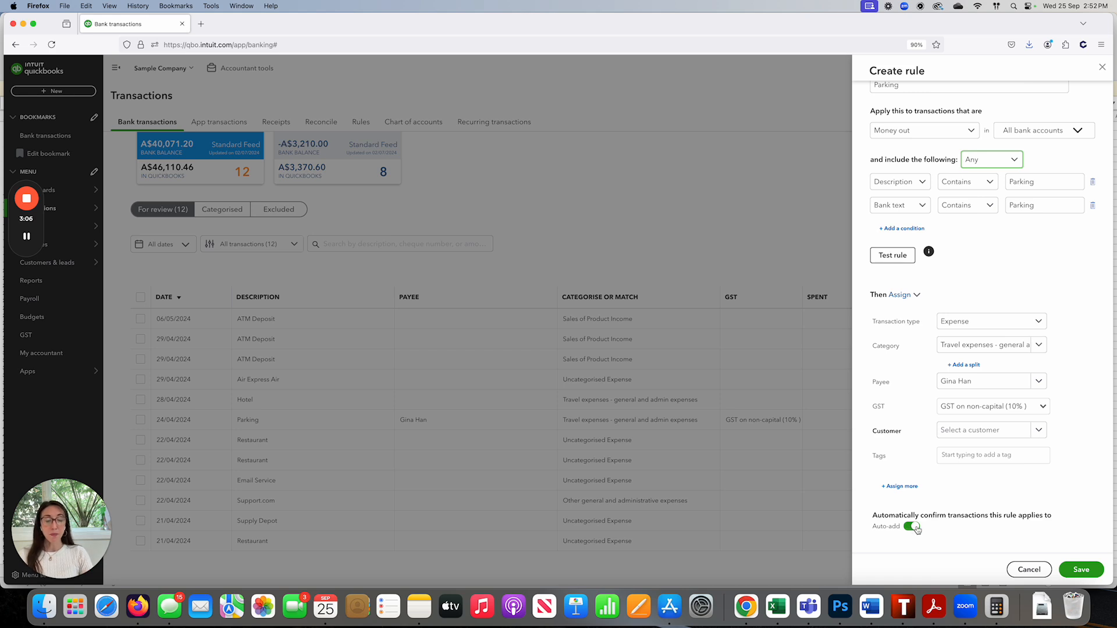
pyautogui.click(912, 527)
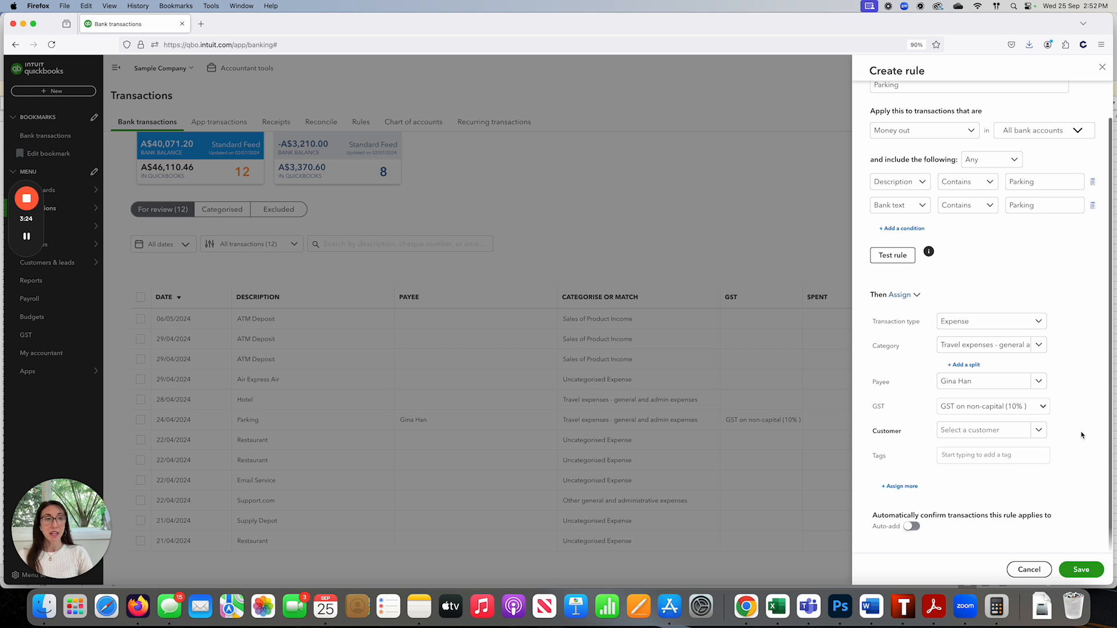
pyautogui.scroll(2, 1064, 483)
pyautogui.click(1088, 571)
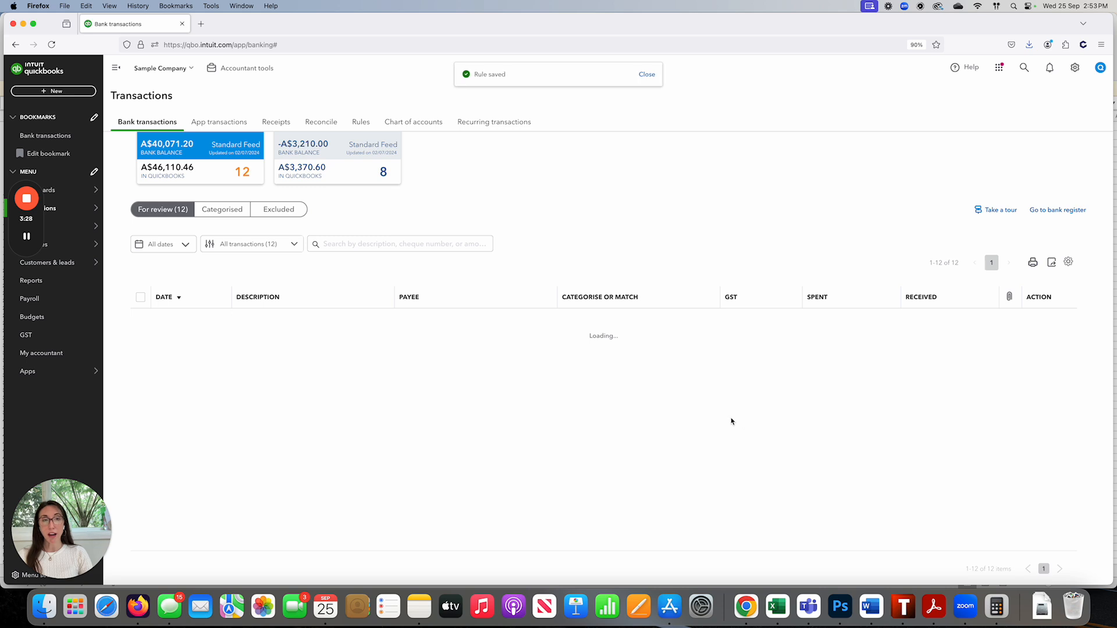
# - Edit the Parking rule in the rules list to add the condition Description contains Council, and save it
pyautogui.scroll(2, 534, 278)
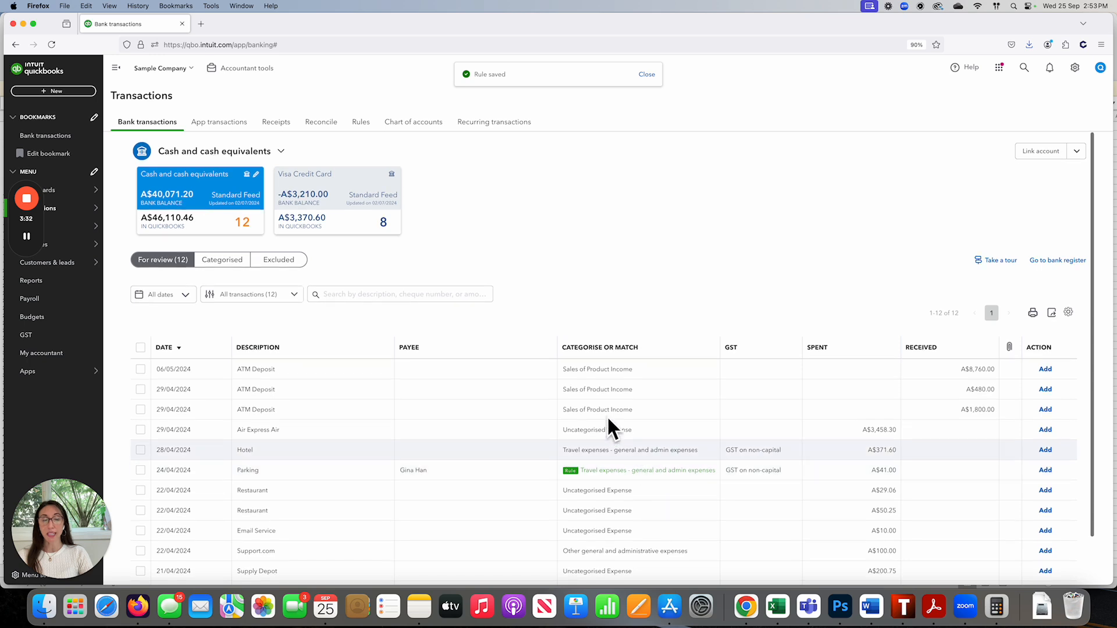
pyautogui.click(361, 123)
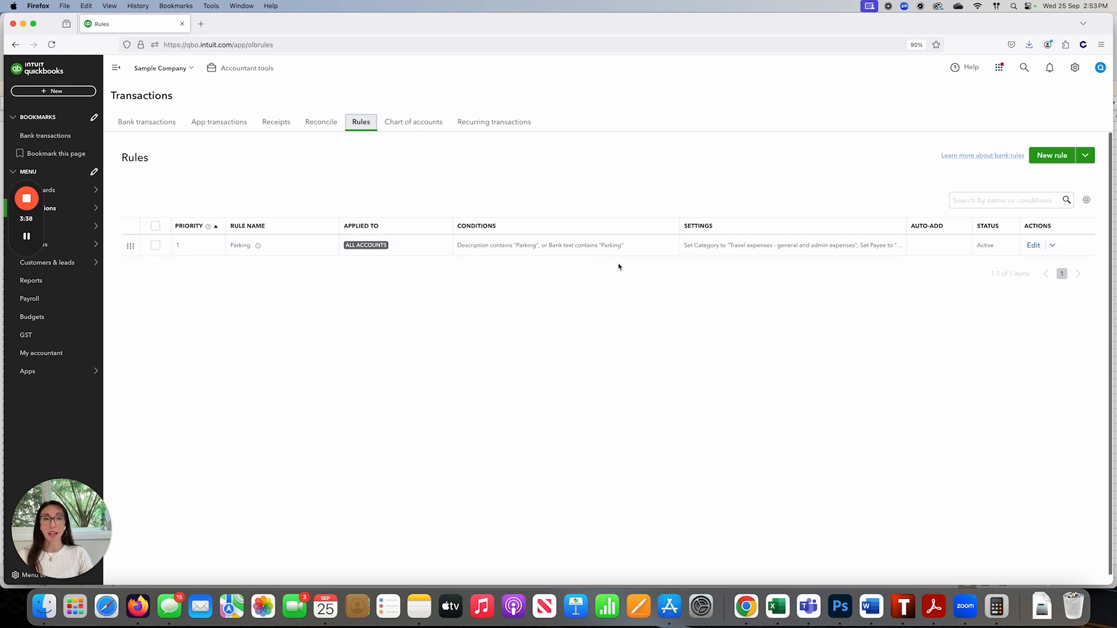
pyautogui.click(1034, 246)
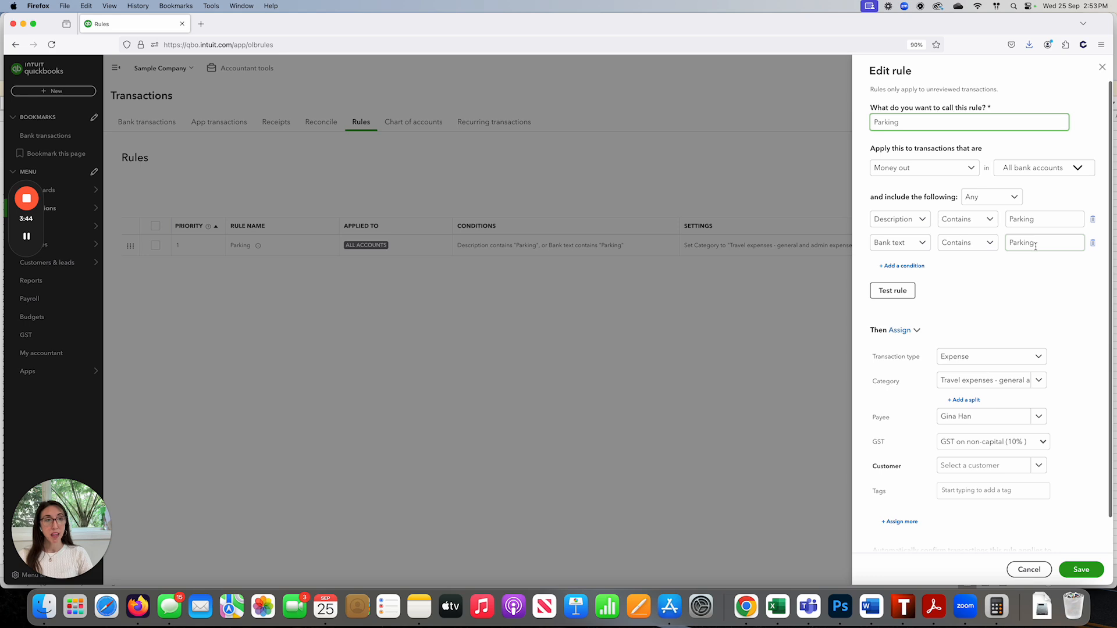
pyautogui.click(919, 267)
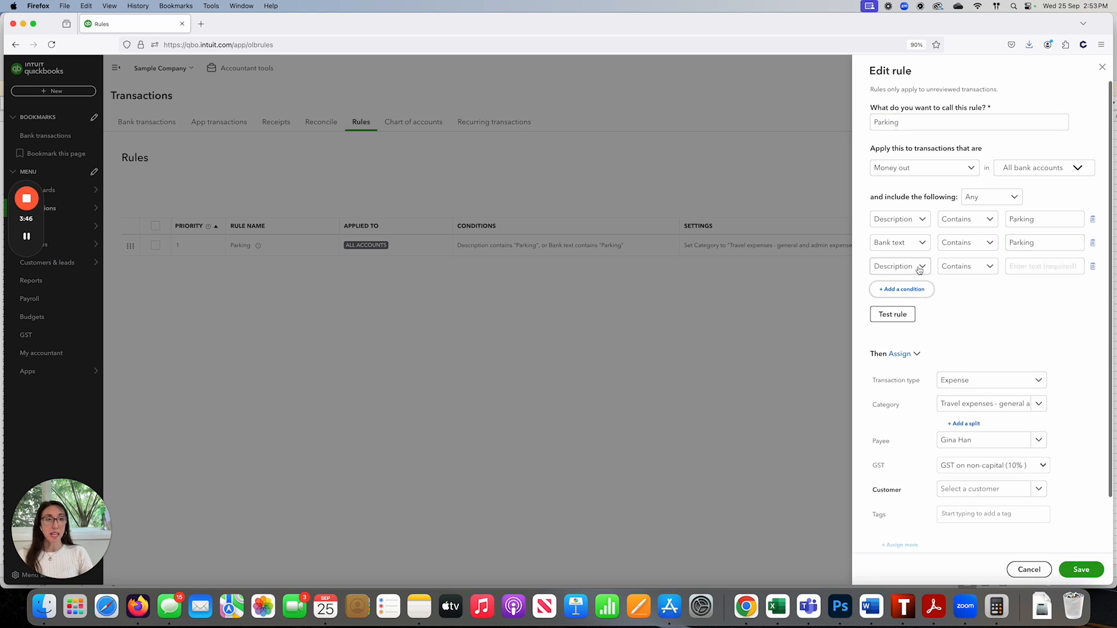
pyautogui.click(1015, 268)
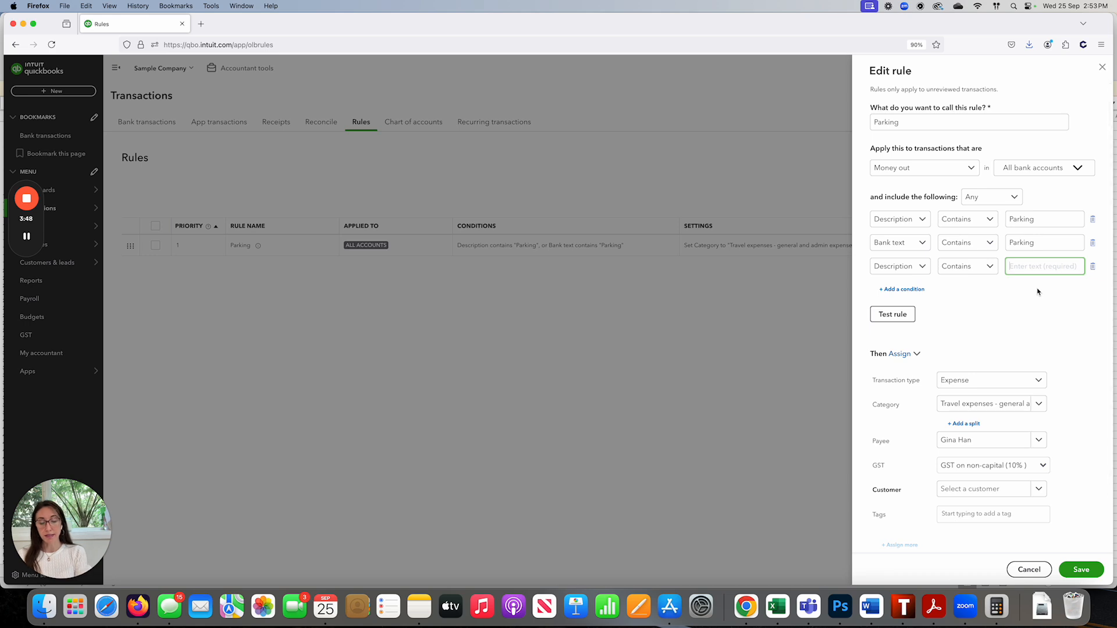
pyautogui.write('Council')
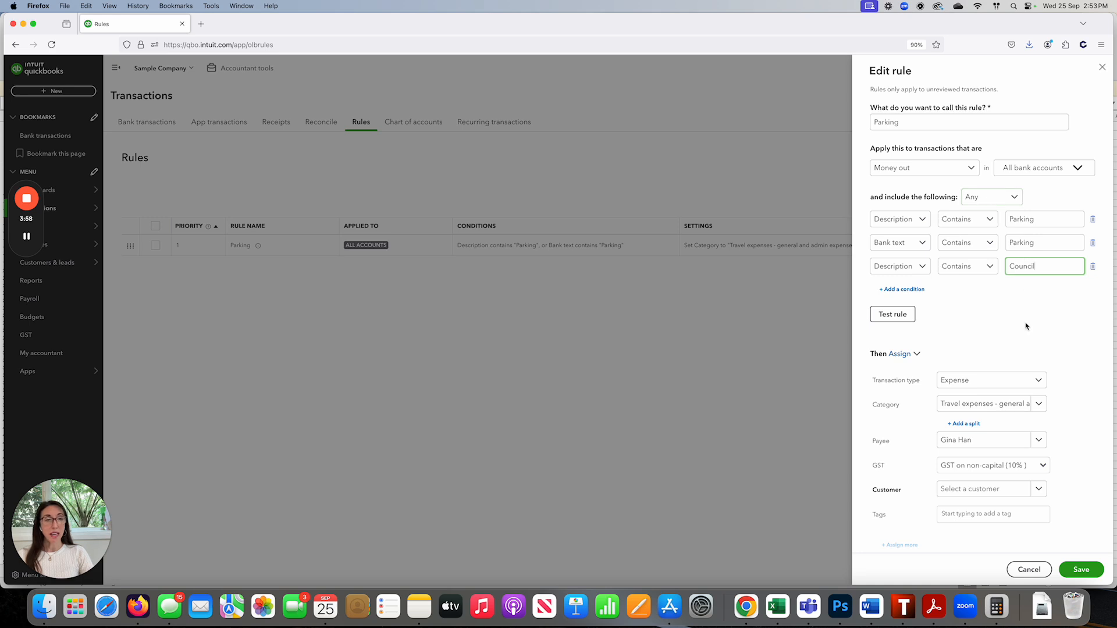
pyautogui.click(1077, 572)
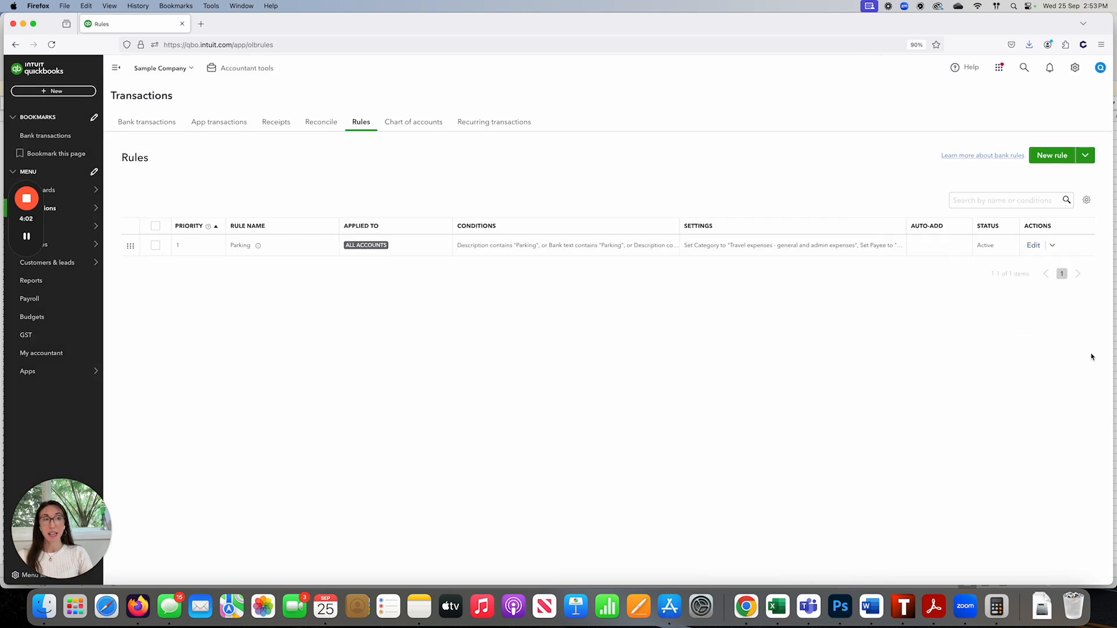
# - Reopen the Parking rule for editing and delete its two conditions that contain Parking
pyautogui.click(1034, 245)
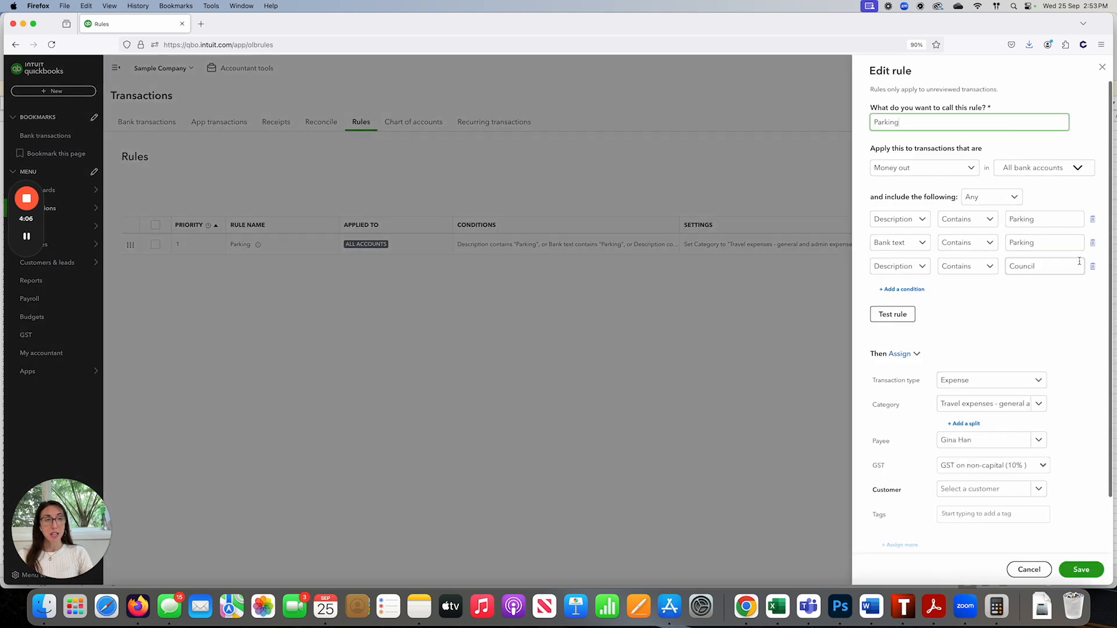
pyautogui.click(1093, 219)
pyautogui.click(1092, 220)
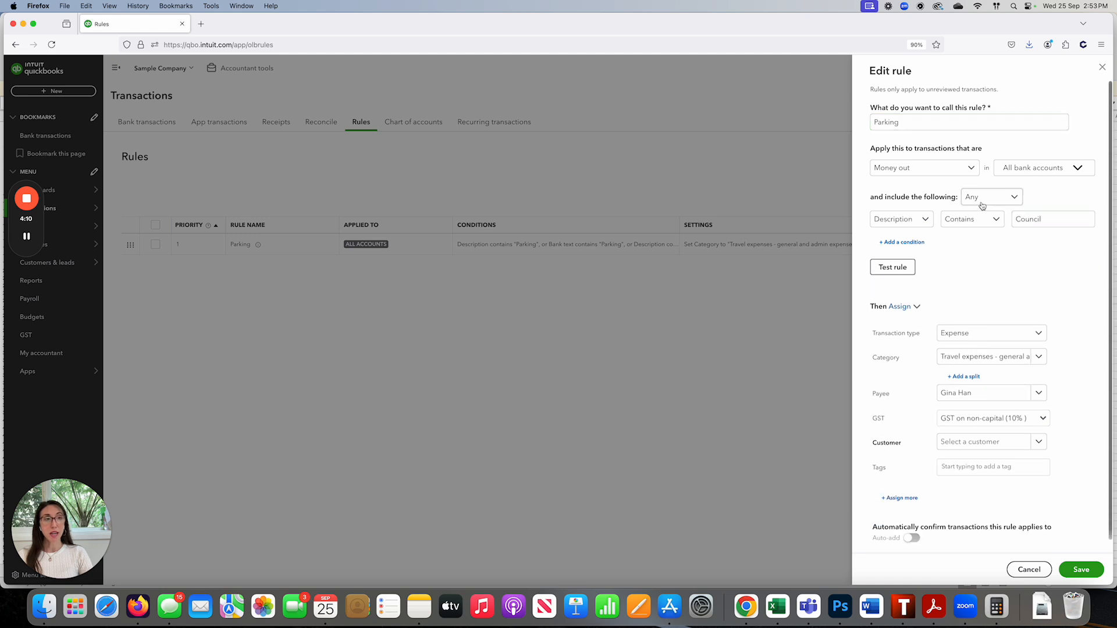
# - Add a condition to the rule where Amount is less than 20
pyautogui.click(918, 242)
pyautogui.click(922, 242)
pyautogui.click(893, 291)
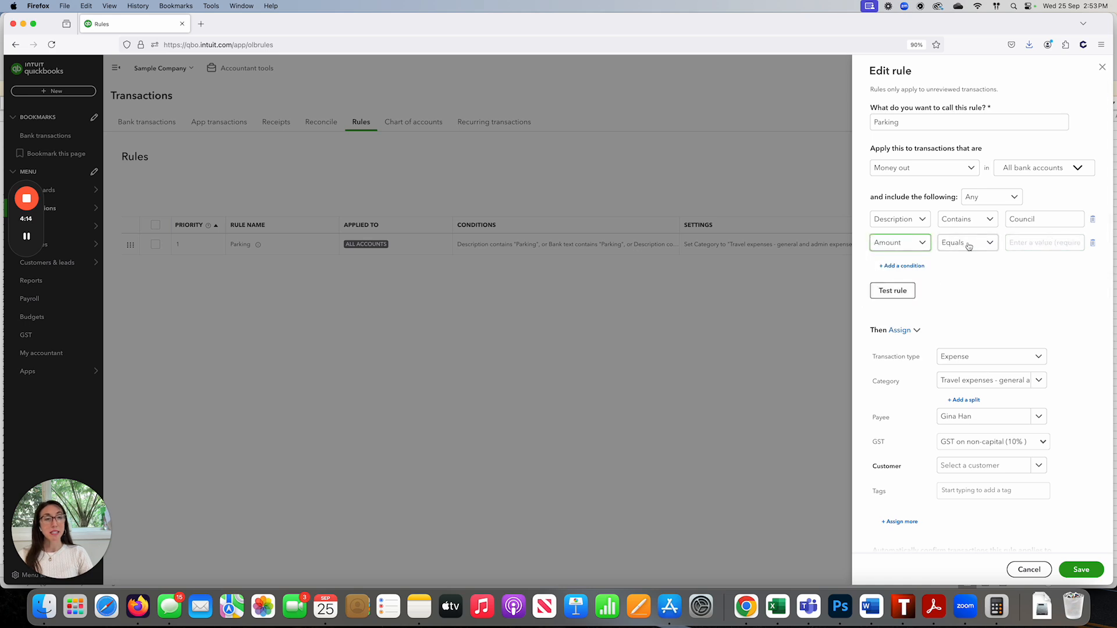
pyautogui.click(984, 243)
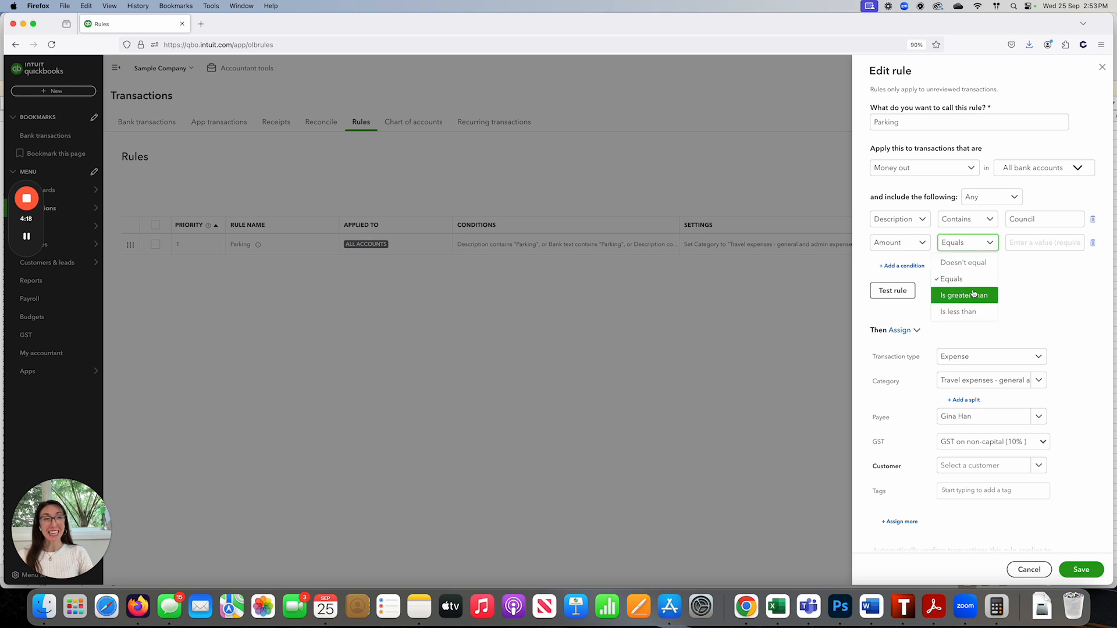
pyautogui.click(970, 313)
pyautogui.click(1022, 246)
pyautogui.write('10')
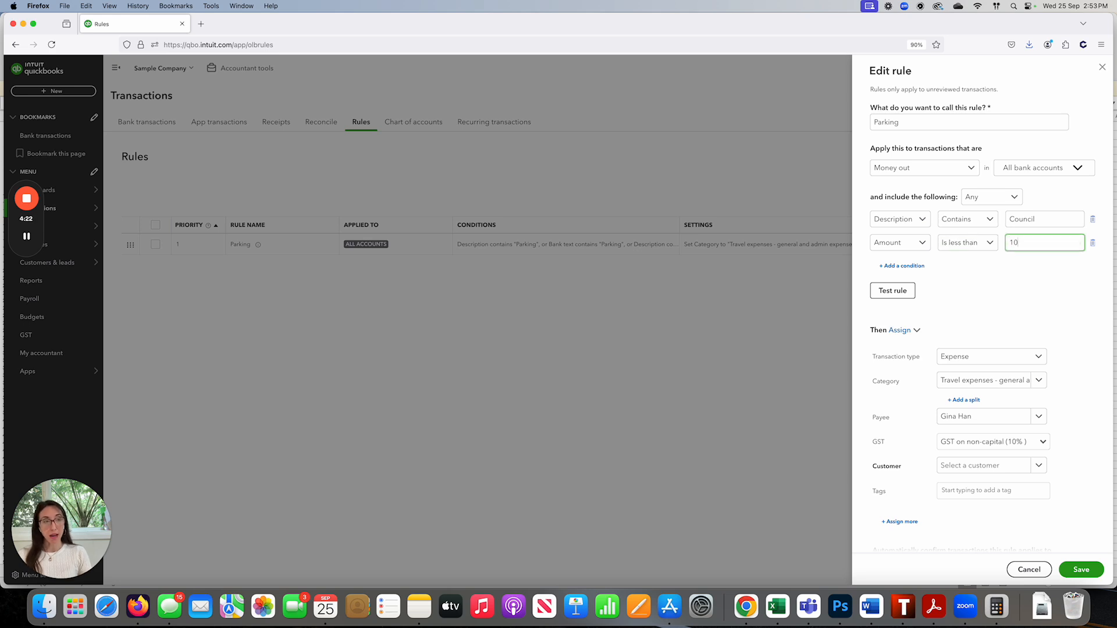
pyautogui.press('BackSpace')
pyautogui.press('BackSpace')
pyautogui.write('20')
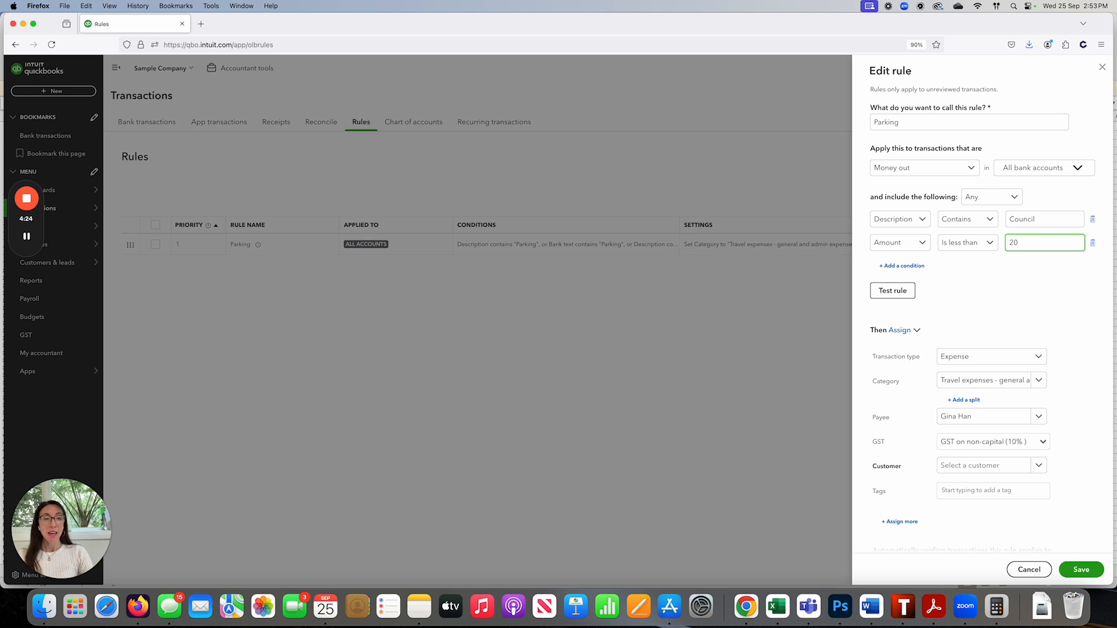
pyautogui.click(1021, 279)
pyautogui.click(1040, 199)
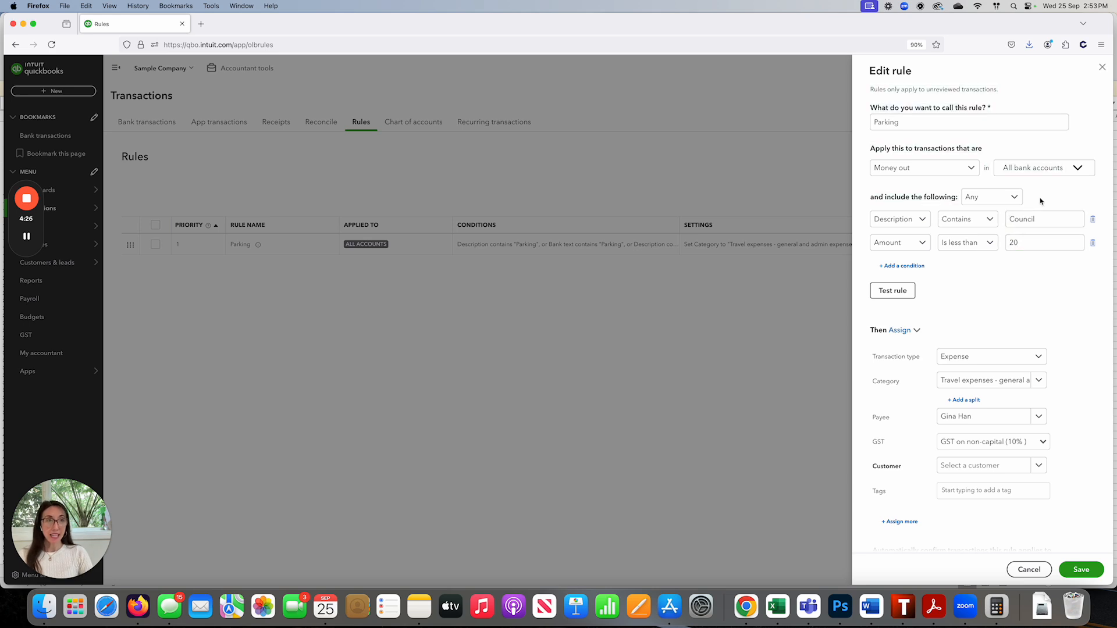
# - Require the Parking rule to match all of its conditions, and save the rule
pyautogui.click(1016, 199)
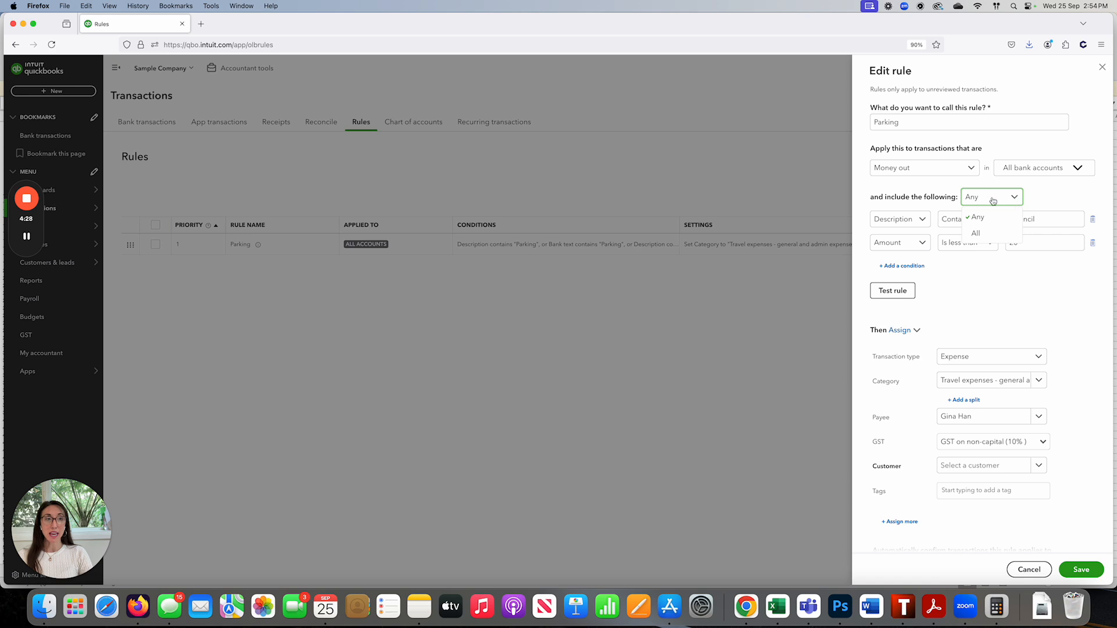
pyautogui.click(979, 234)
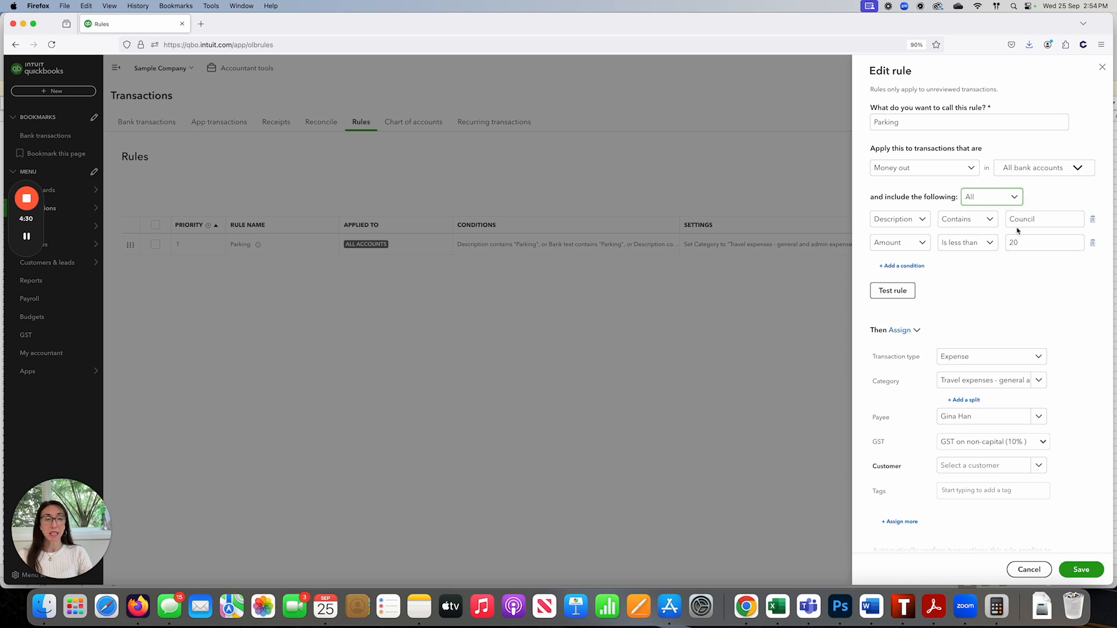
pyautogui.click(1020, 249)
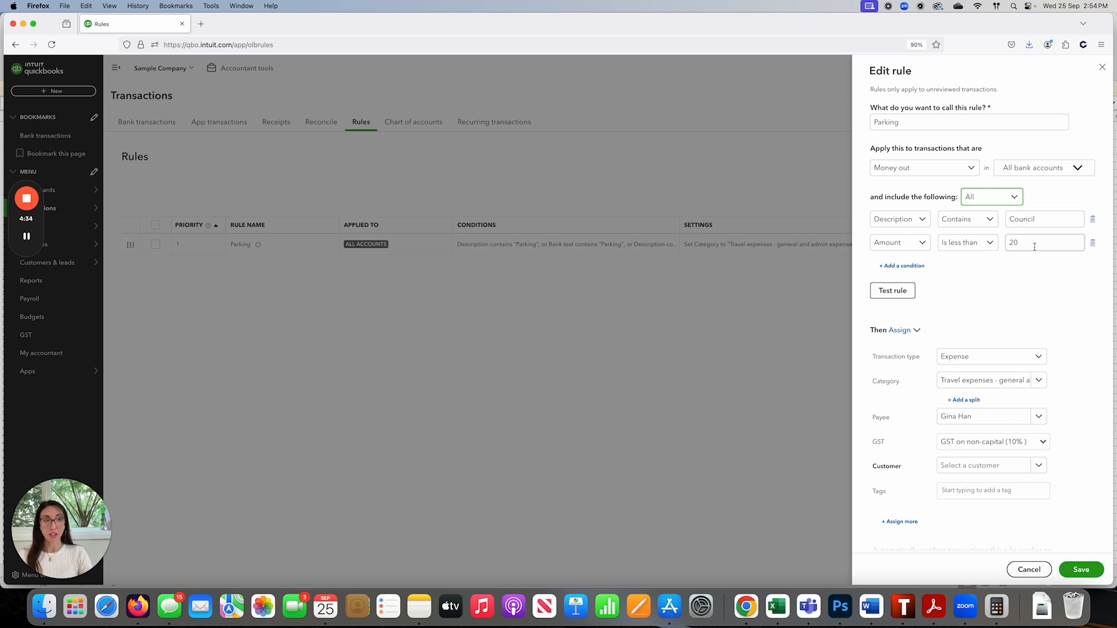
pyautogui.click(1090, 571)
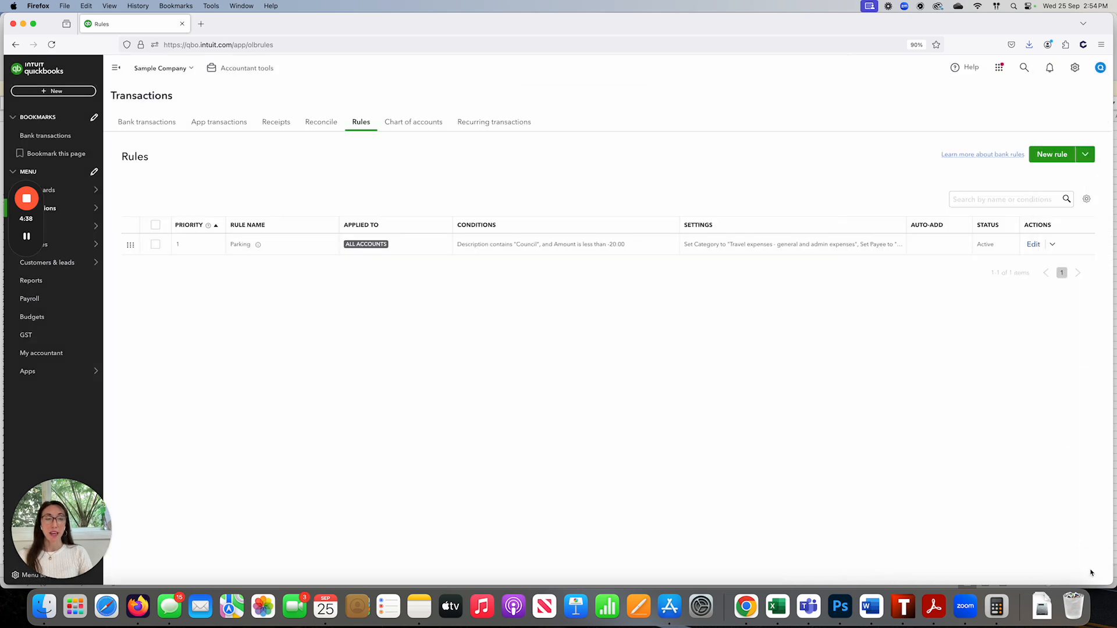
# - Reopen the Parking rule for editing, delete its Amount condition, and change the Description condition's text to Parking
pyautogui.click(1034, 245)
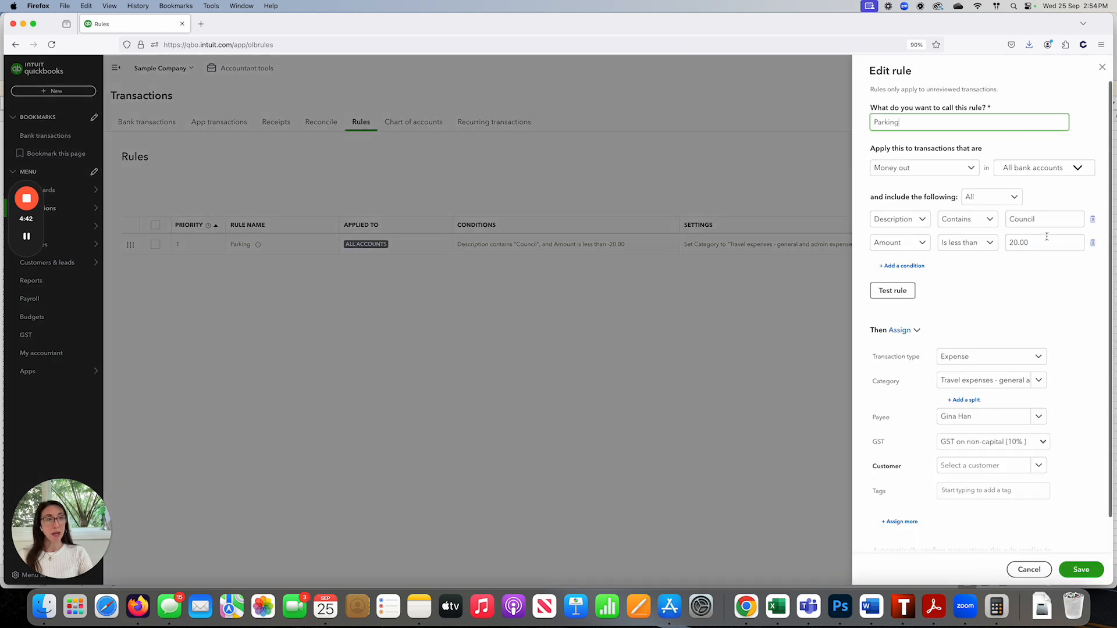
pyautogui.click(1093, 244)
pyautogui.click(1045, 220)
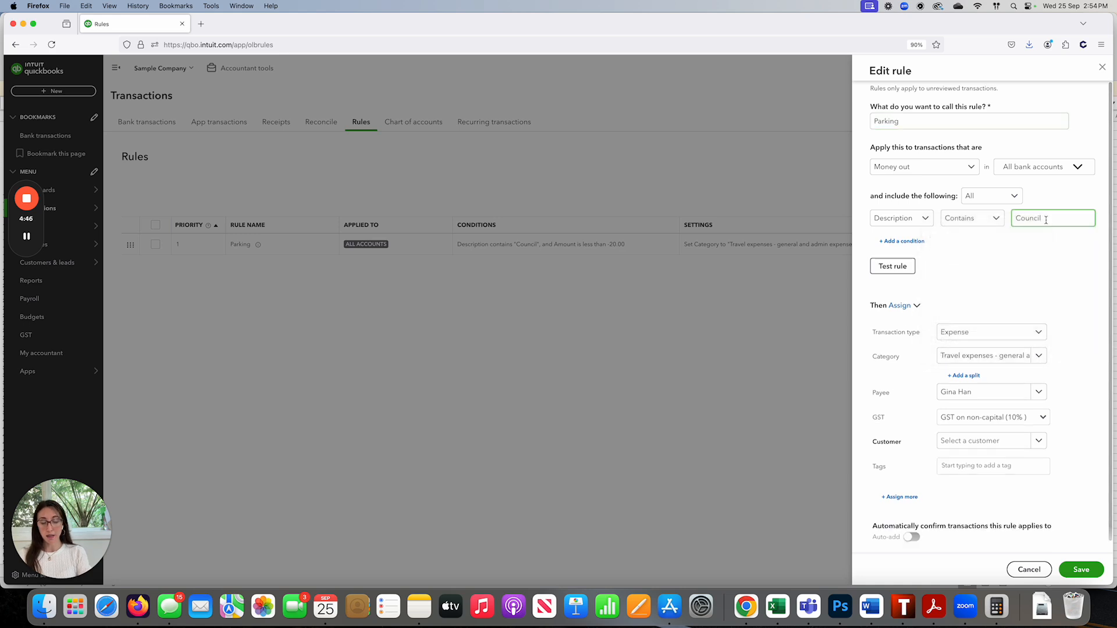
pyautogui.doubleClick(1045, 220)
pyautogui.write('Parking')
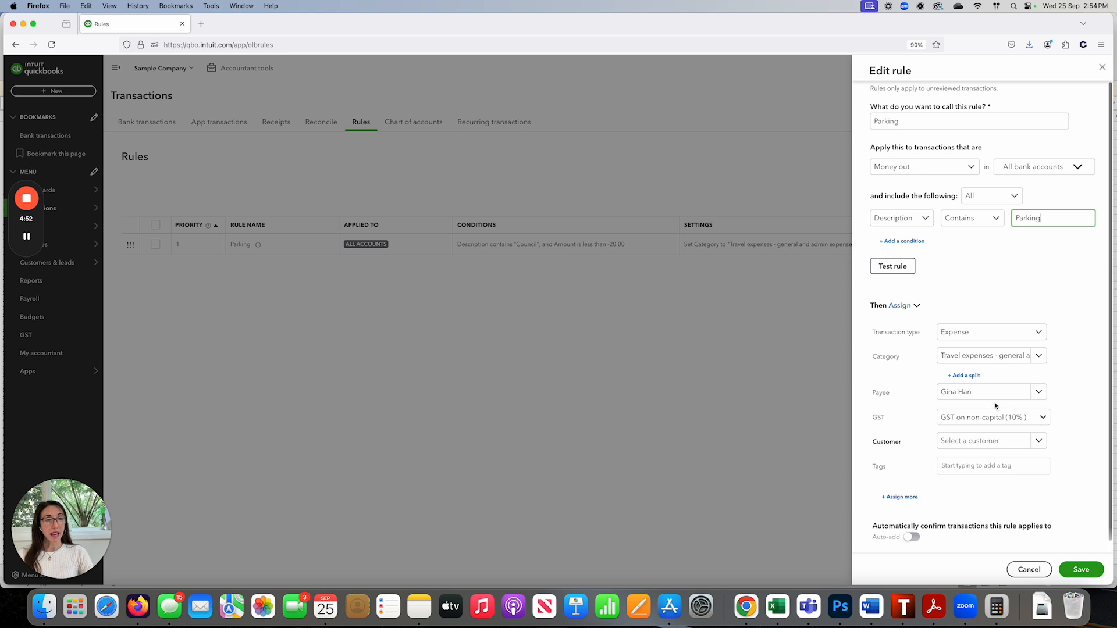
# - Replace the rule's payee with Sydney City Parking and start adding it as a new supplier
pyautogui.click(985, 392)
pyautogui.write('coun')
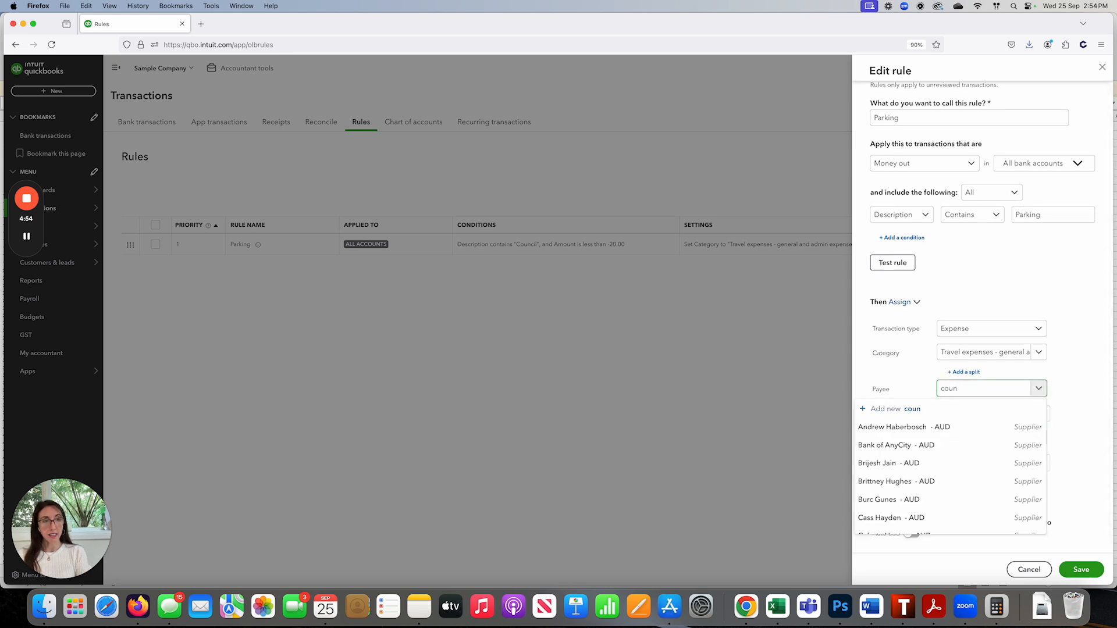
pyautogui.press('BackSpace')
pyautogui.press('BackSpace')
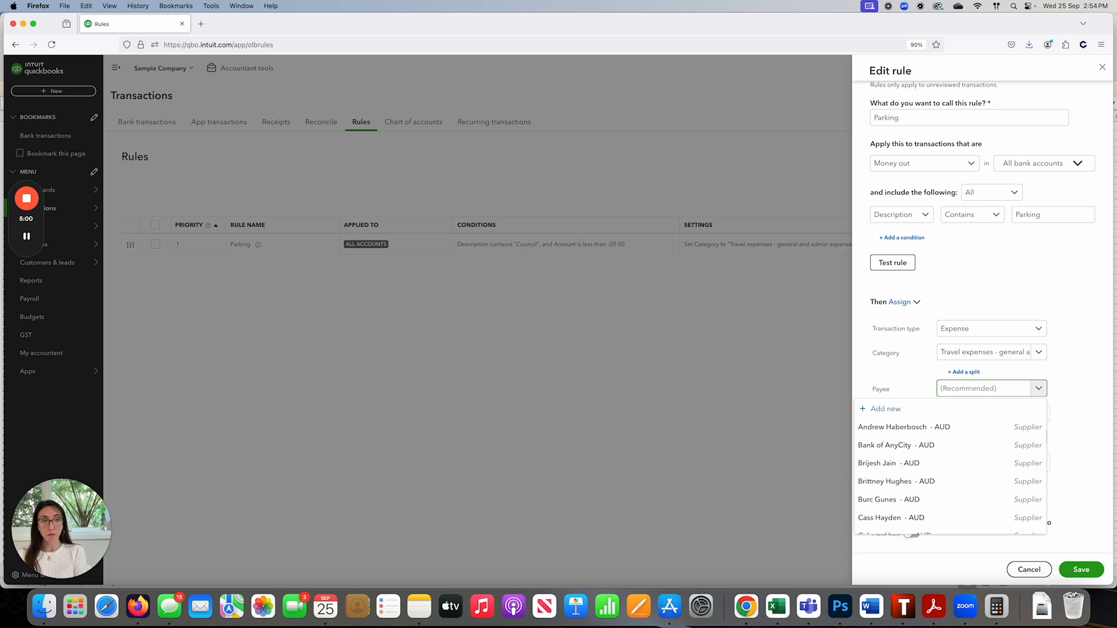
pyautogui.write('Sydney City Parking')
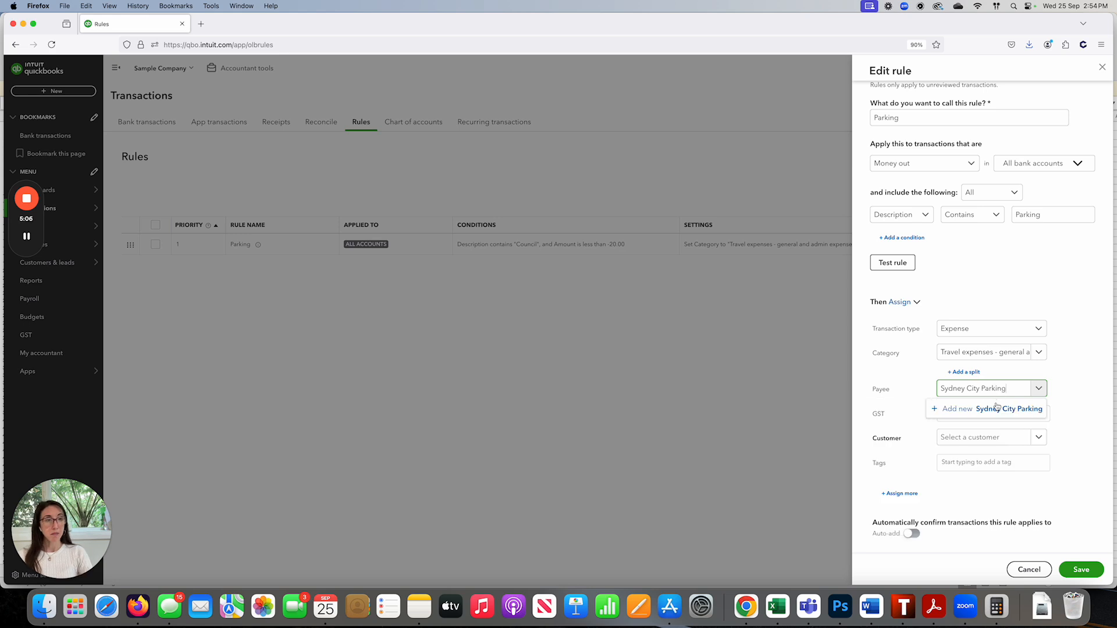
pyautogui.click(995, 409)
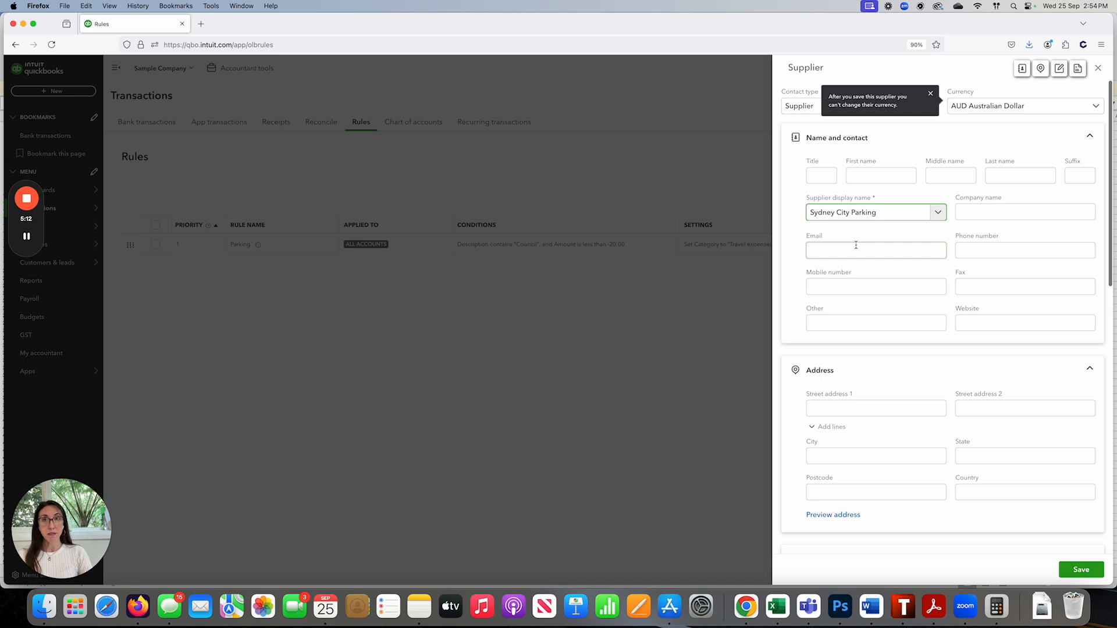
# - Set the new supplier's company name to Sydney City Parking, then save the supplier and the Parking rule
pyautogui.press('super+a')
pyautogui.press('super+c')
pyautogui.click(990, 209)
pyautogui.press('super+v')
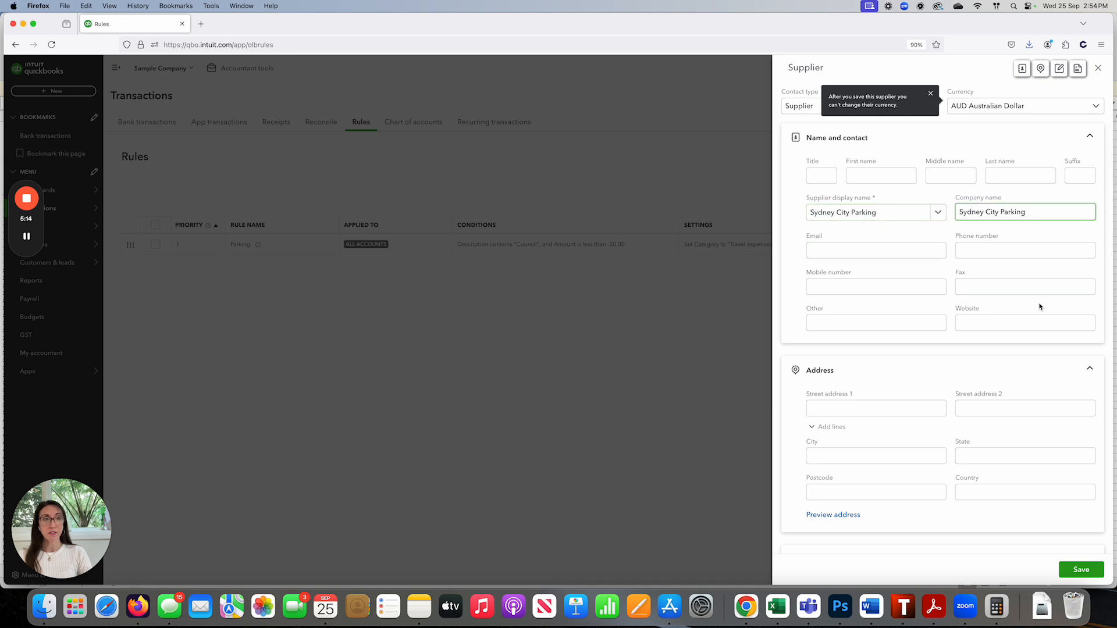
pyautogui.click(1081, 572)
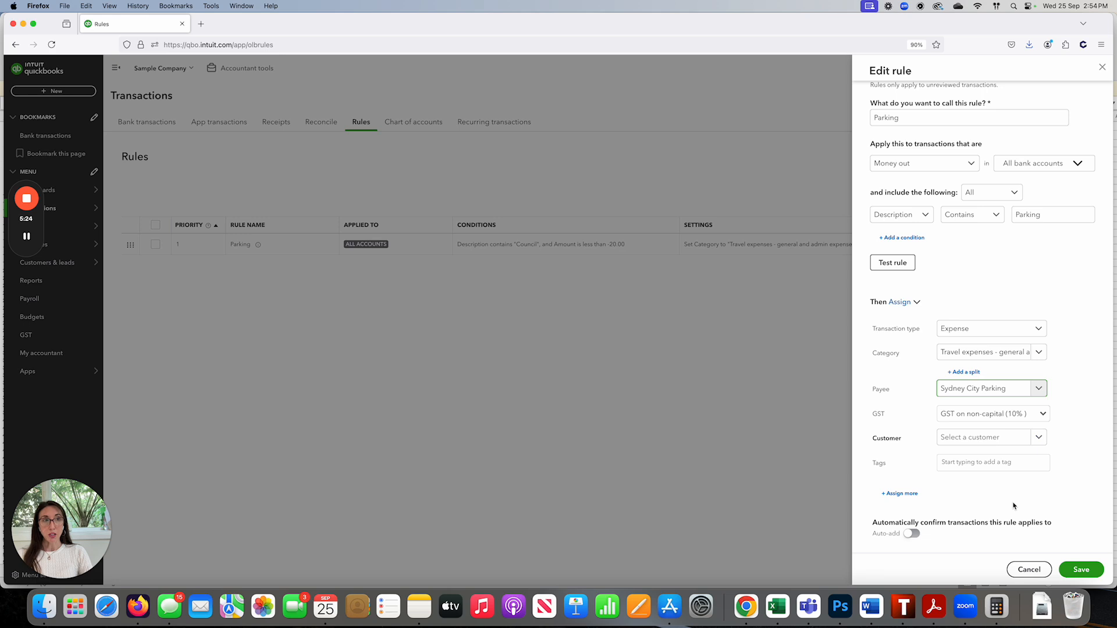
pyautogui.click(1081, 569)
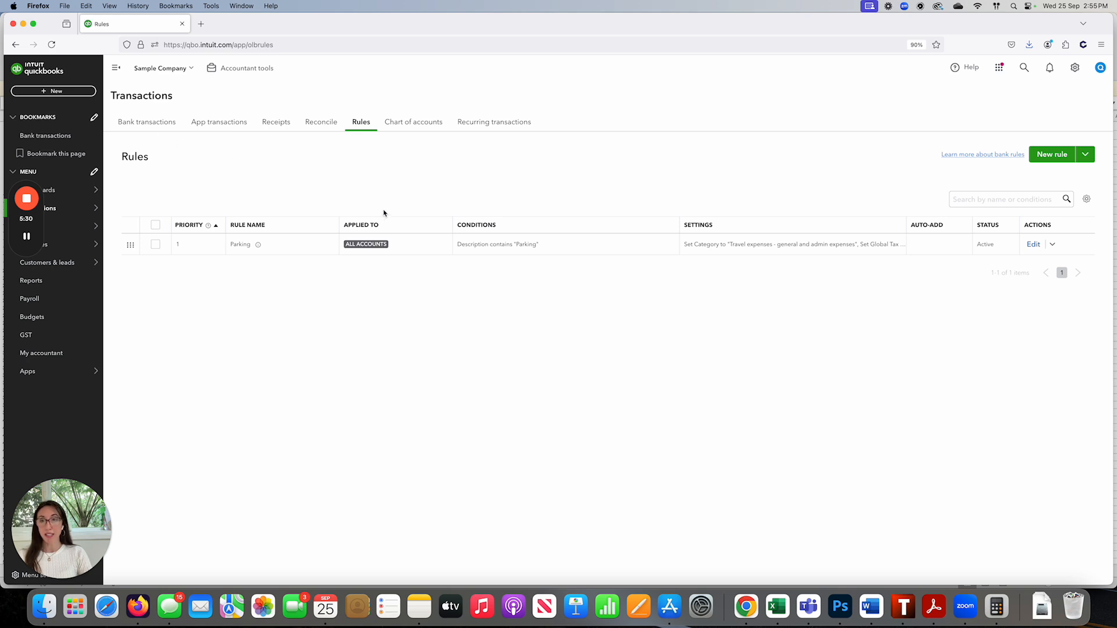
pyautogui.scroll(-1, 1056, 155)
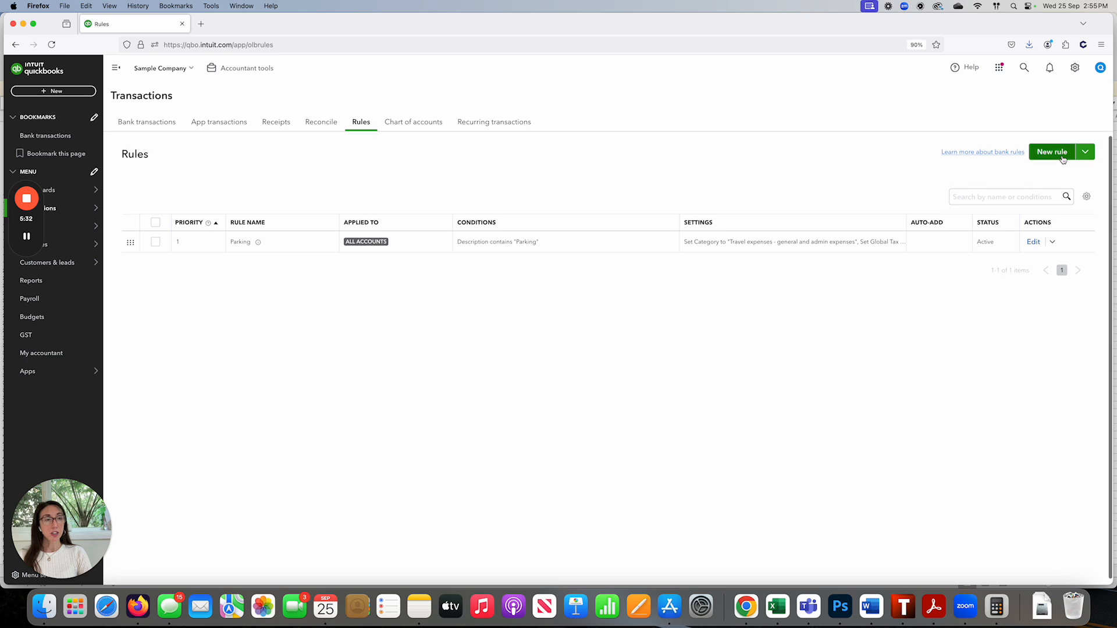
pyautogui.click(1062, 153)
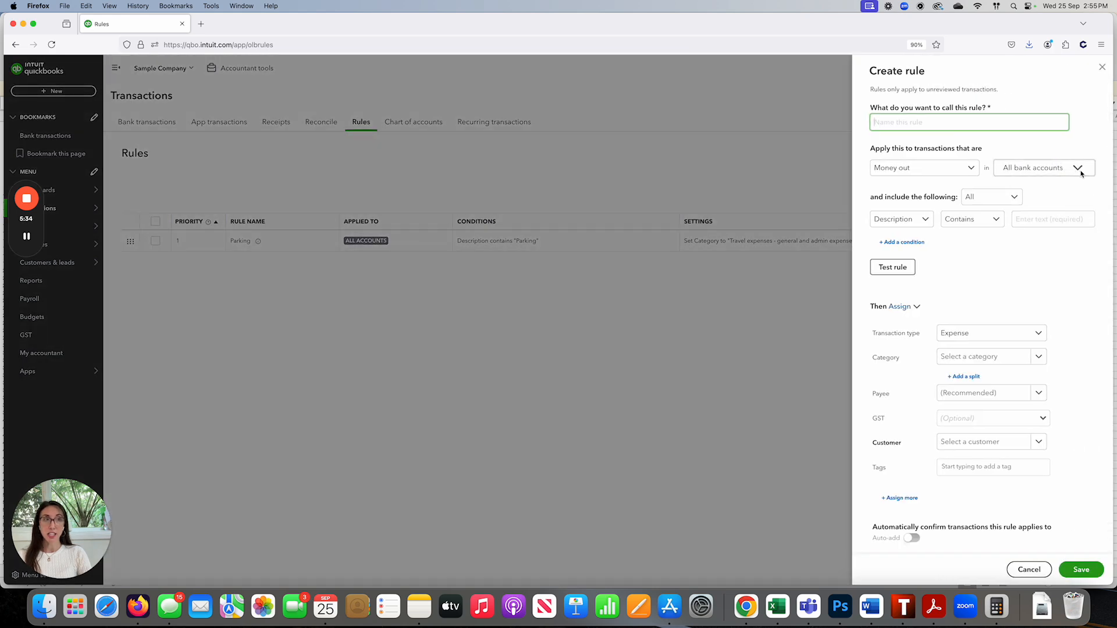
pyautogui.click(1047, 169)
pyautogui.click(1036, 183)
pyautogui.click(1044, 149)
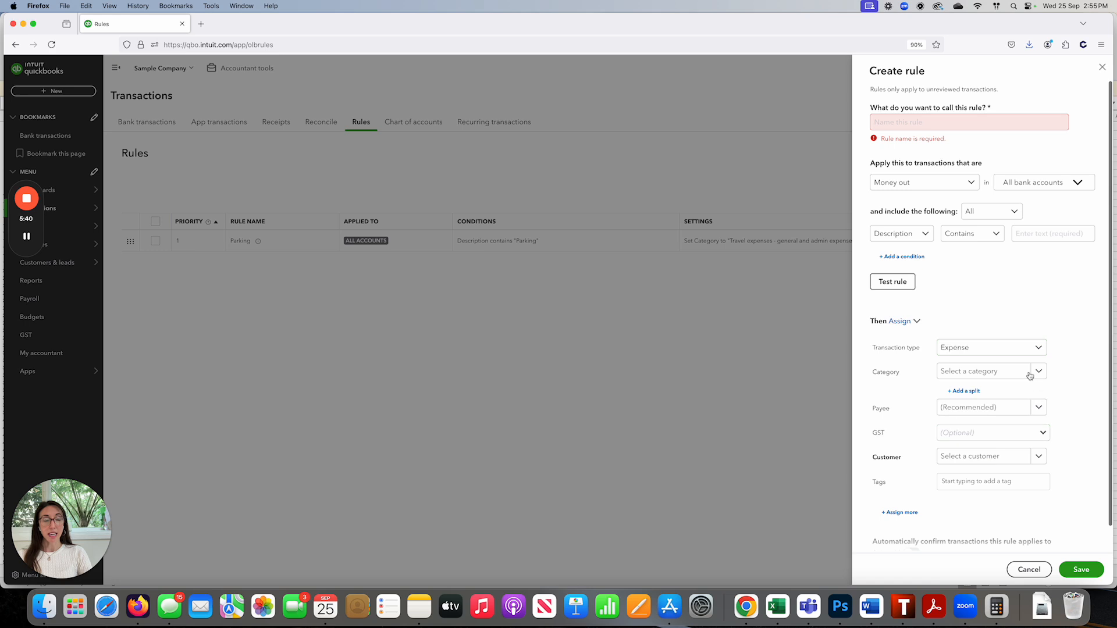
pyautogui.click(1102, 70)
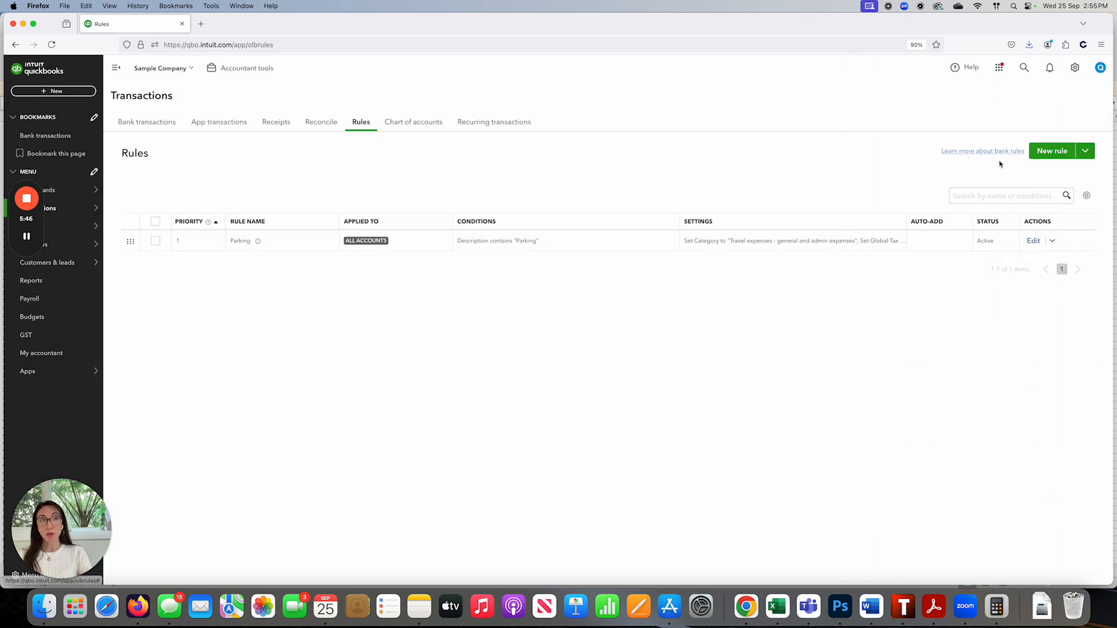
# - Start a new rule that applies to Money in transactions in all bank accounts
pyautogui.click(1046, 150)
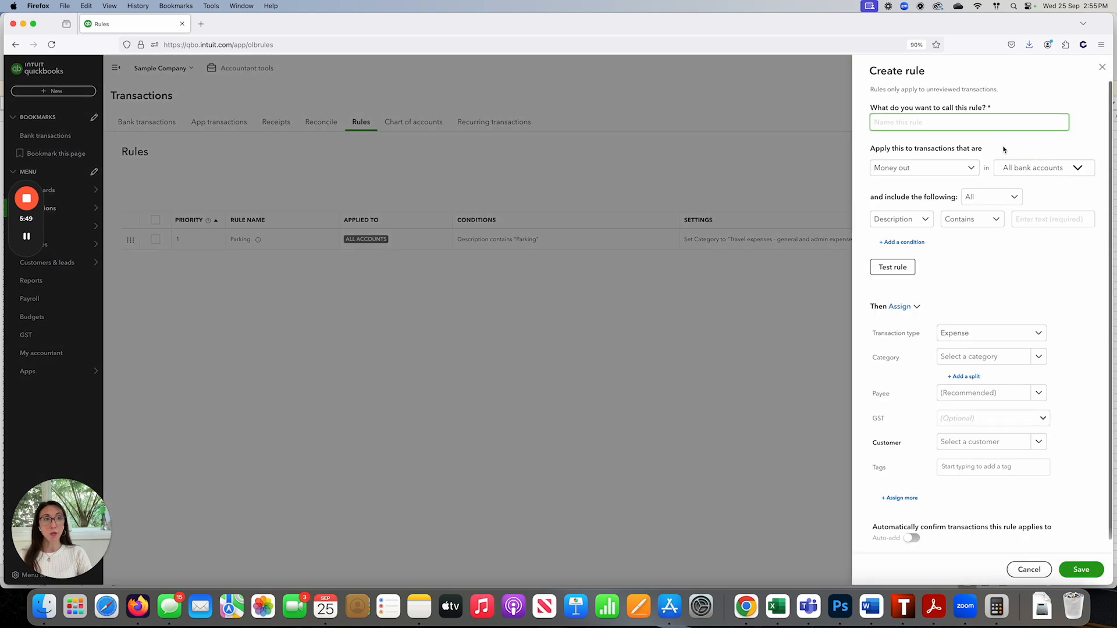
pyautogui.click(1039, 174)
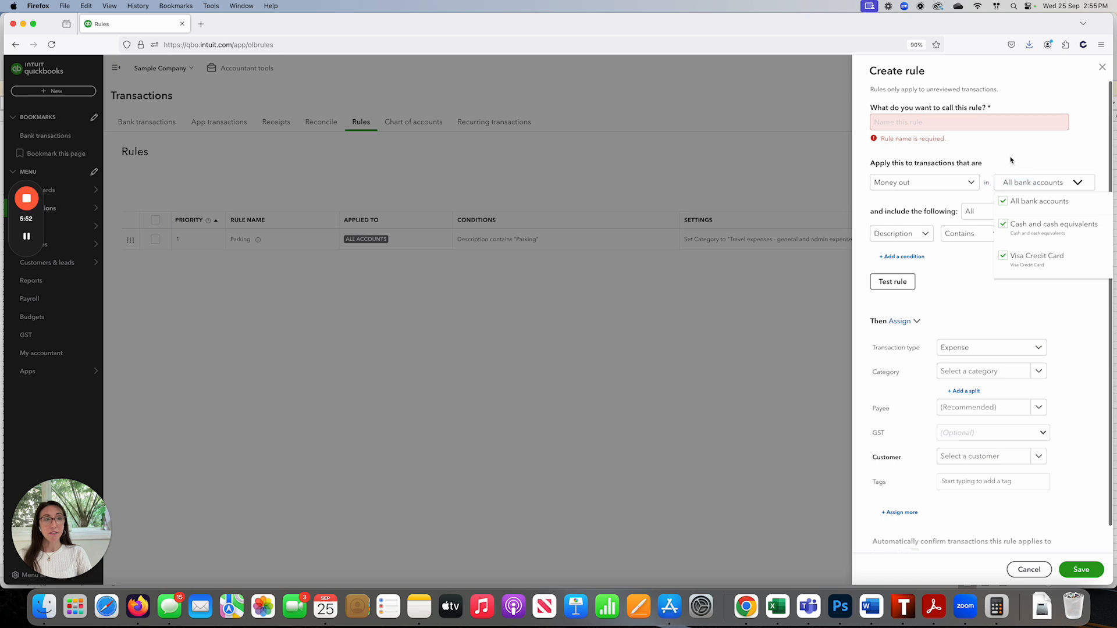
pyautogui.click(941, 182)
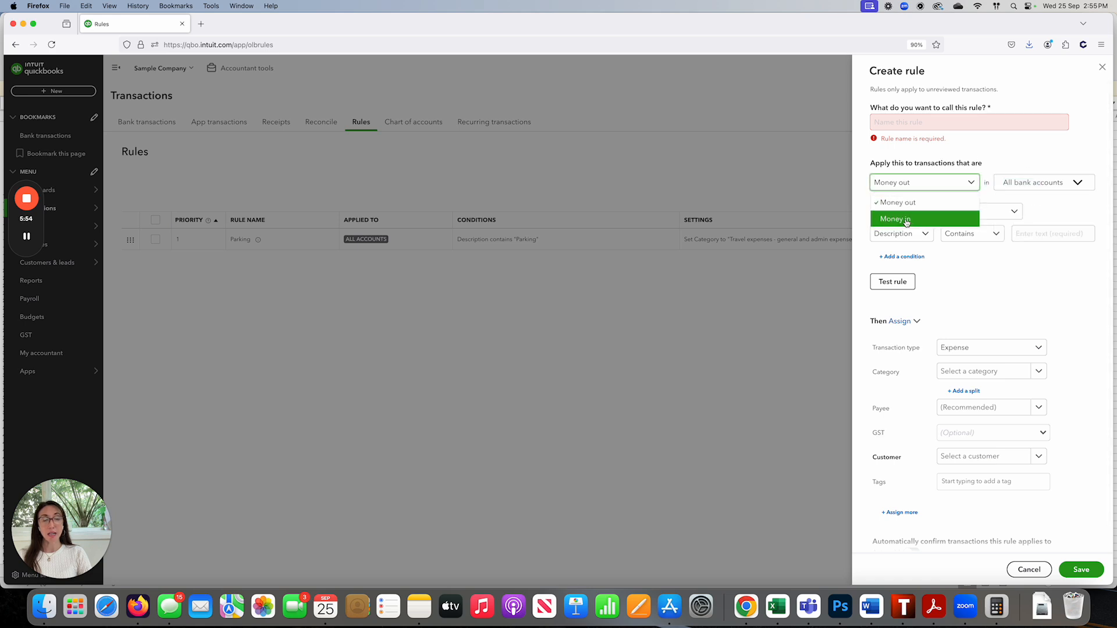
pyautogui.click(906, 220)
# - Name the new rule Deposit and set its condition to Description contains Deposit
pyautogui.click(942, 122)
pyautogui.write('Deposit')
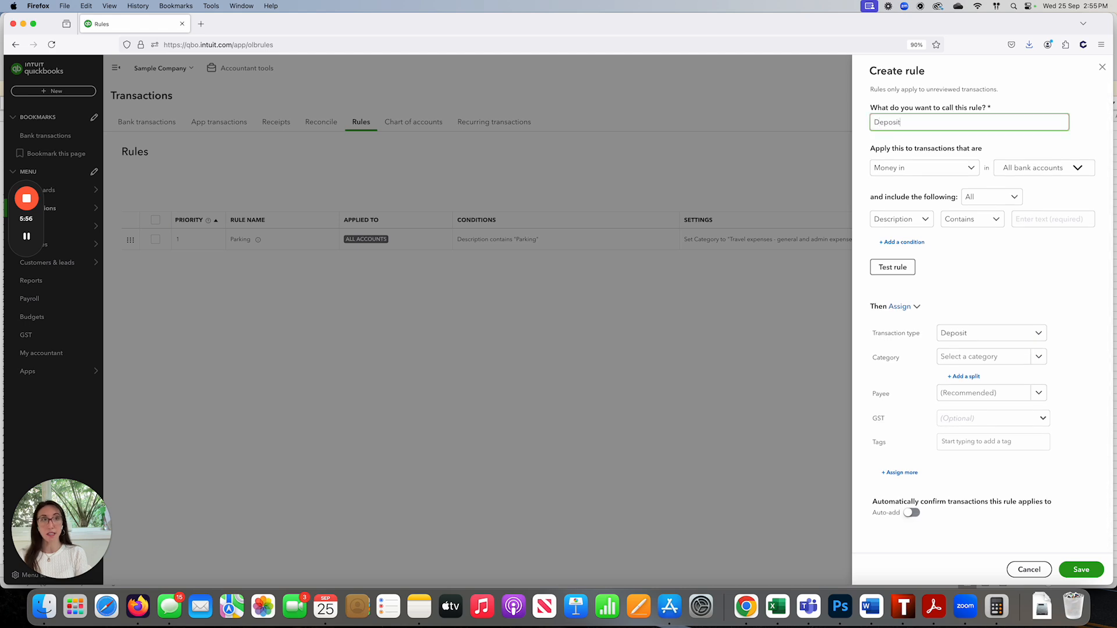
pyautogui.click(1026, 221)
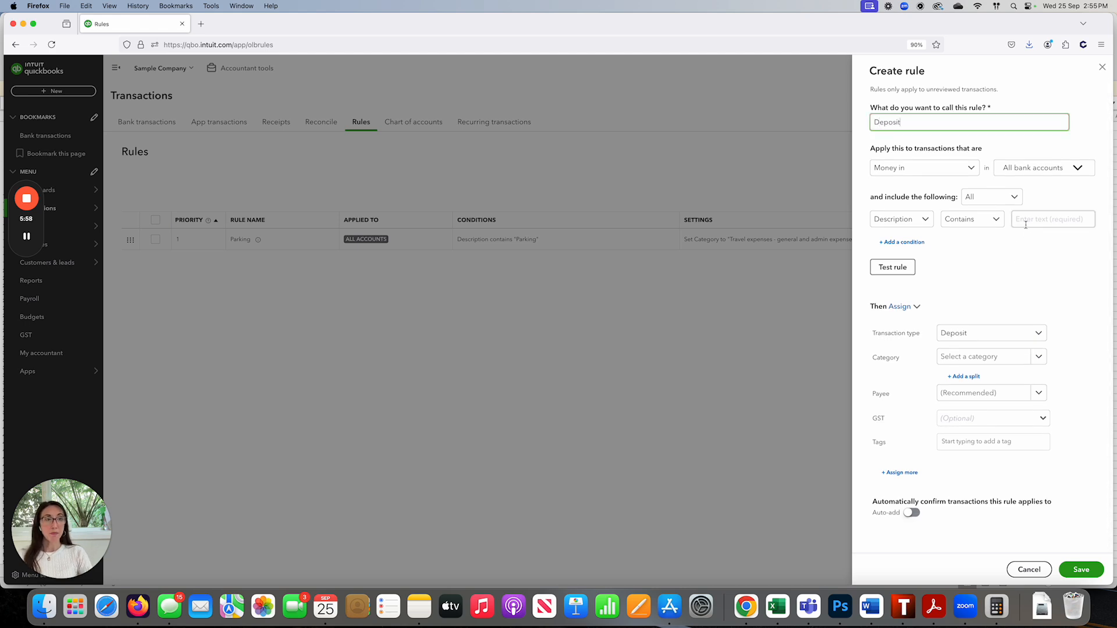
pyautogui.write('Deposit')
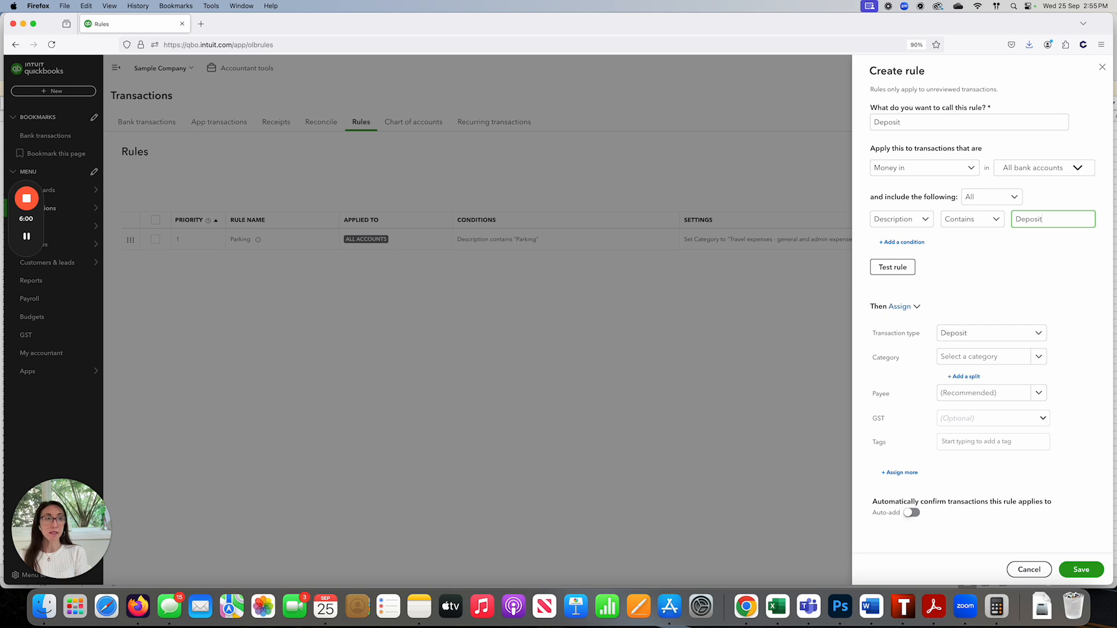
pyautogui.moveTo(1050, 221); pyautogui.dragTo(1008, 223)
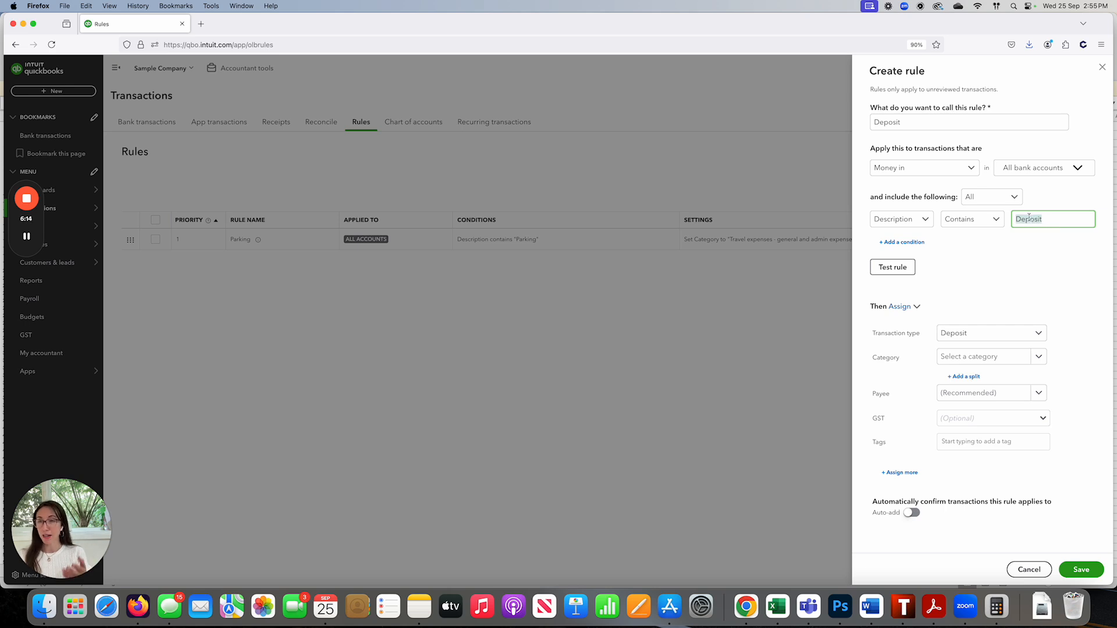
pyautogui.click(1060, 264)
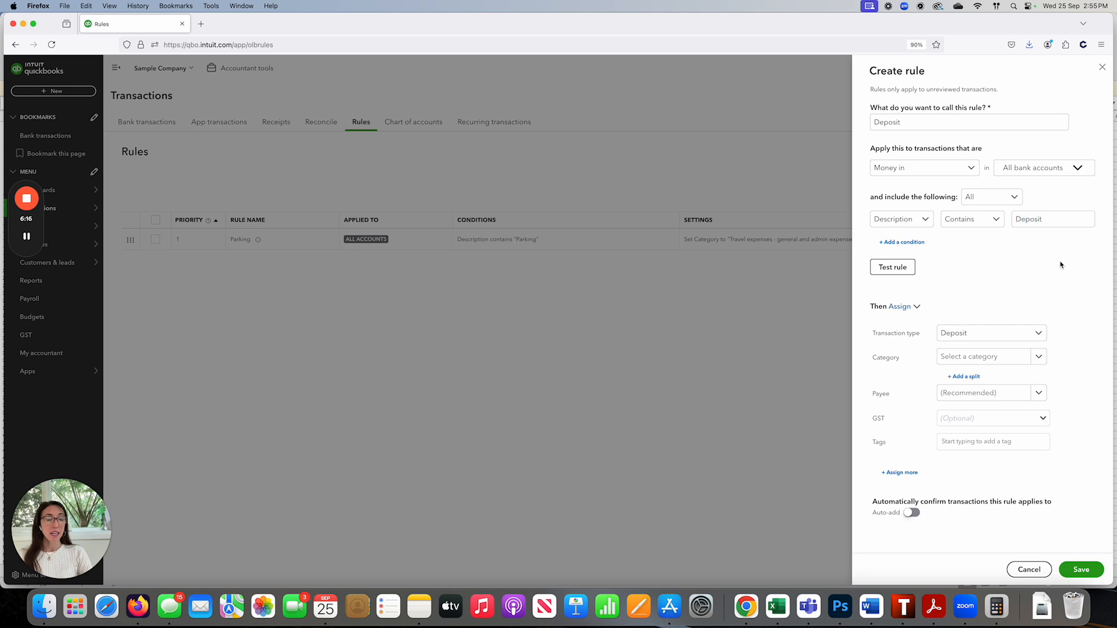
# - Name the new rule Medicare and set its condition to Description contains Medicare
pyautogui.doubleClick(893, 123)
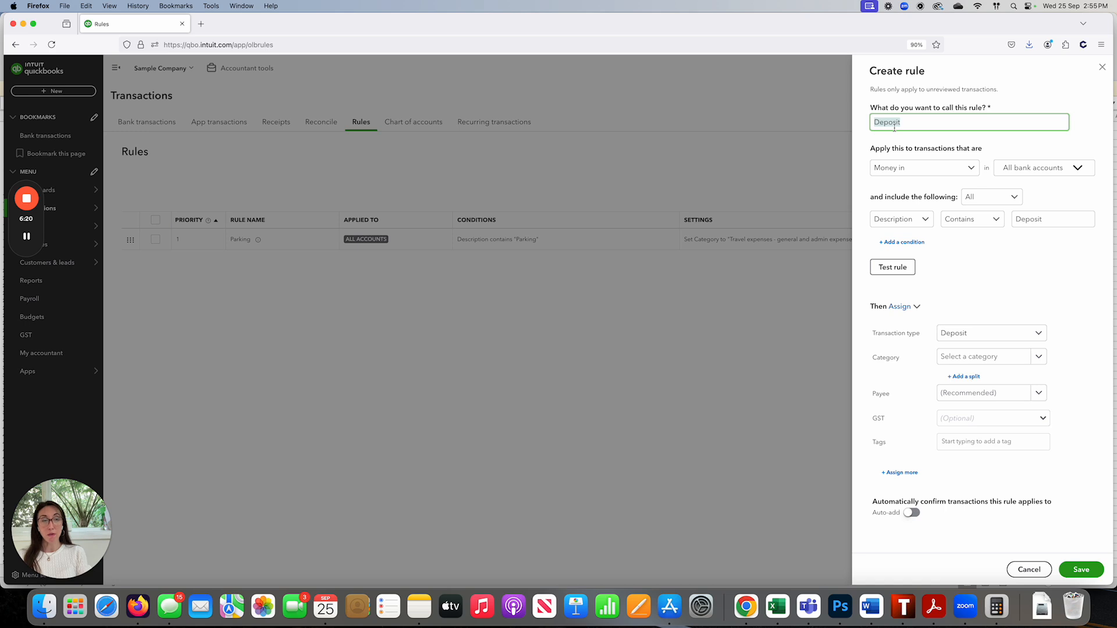
pyautogui.write('Medicare')
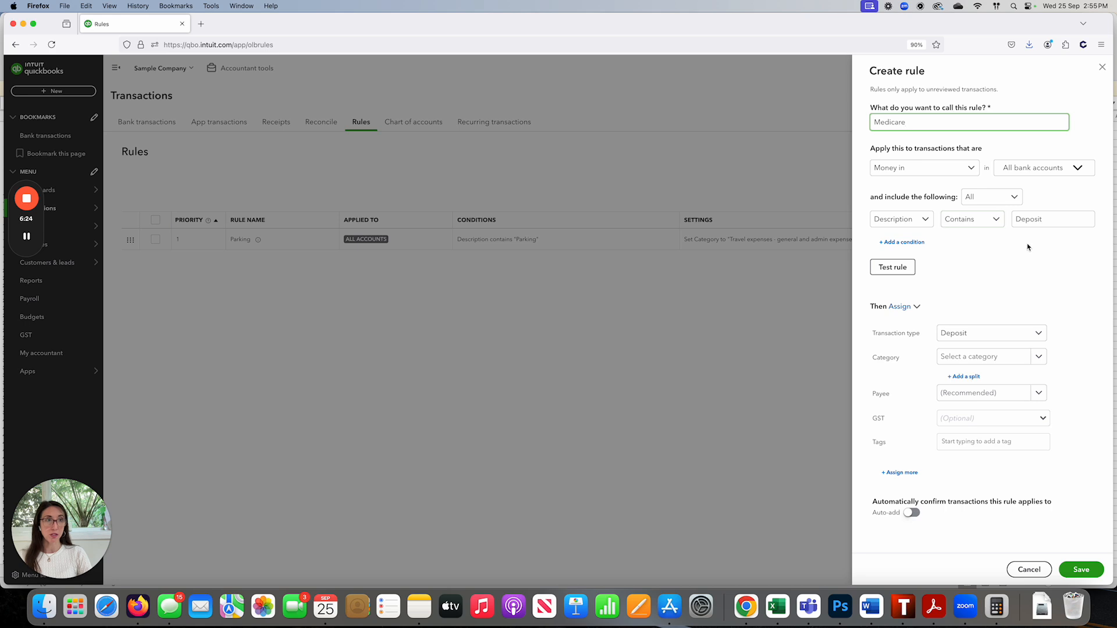
pyautogui.doubleClick(1051, 220)
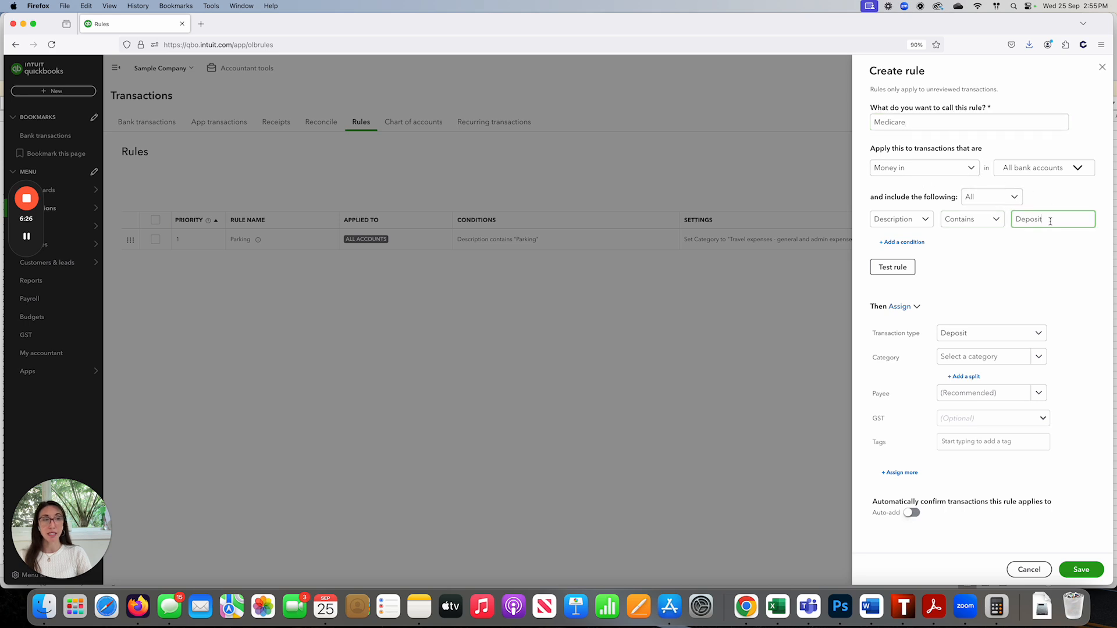
pyautogui.write('Medicare')
pyautogui.click(979, 362)
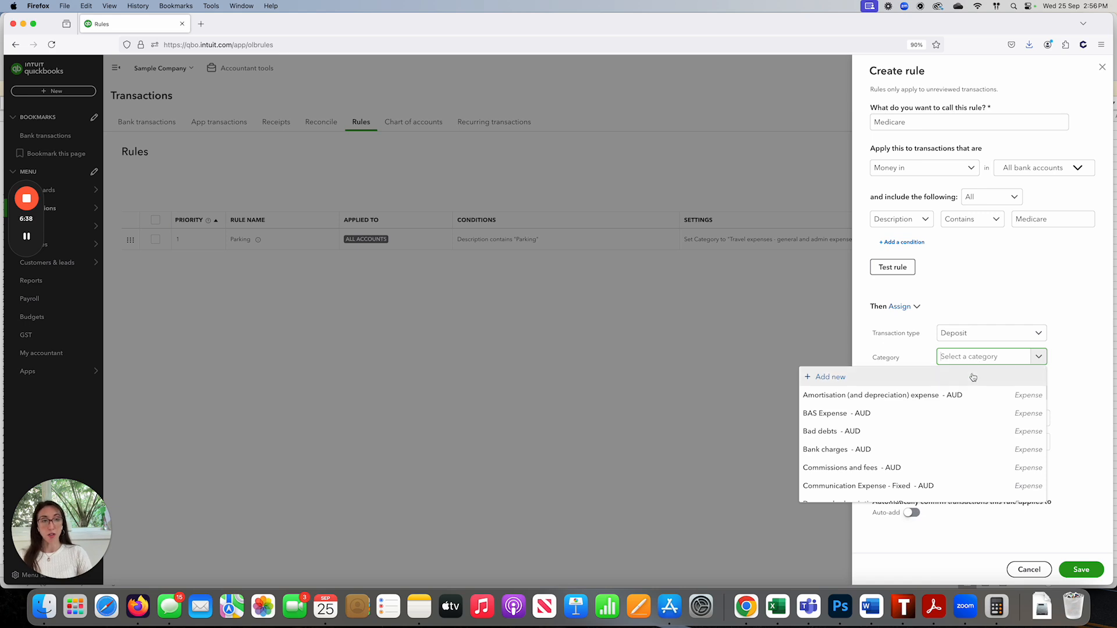
pyautogui.click(969, 377)
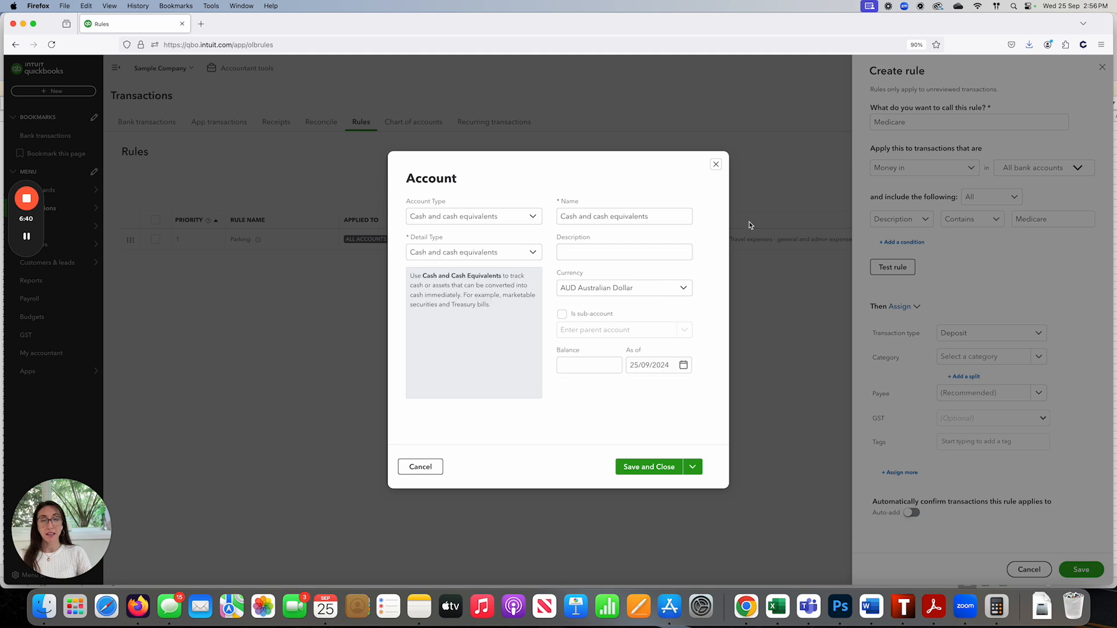
pyautogui.click(715, 165)
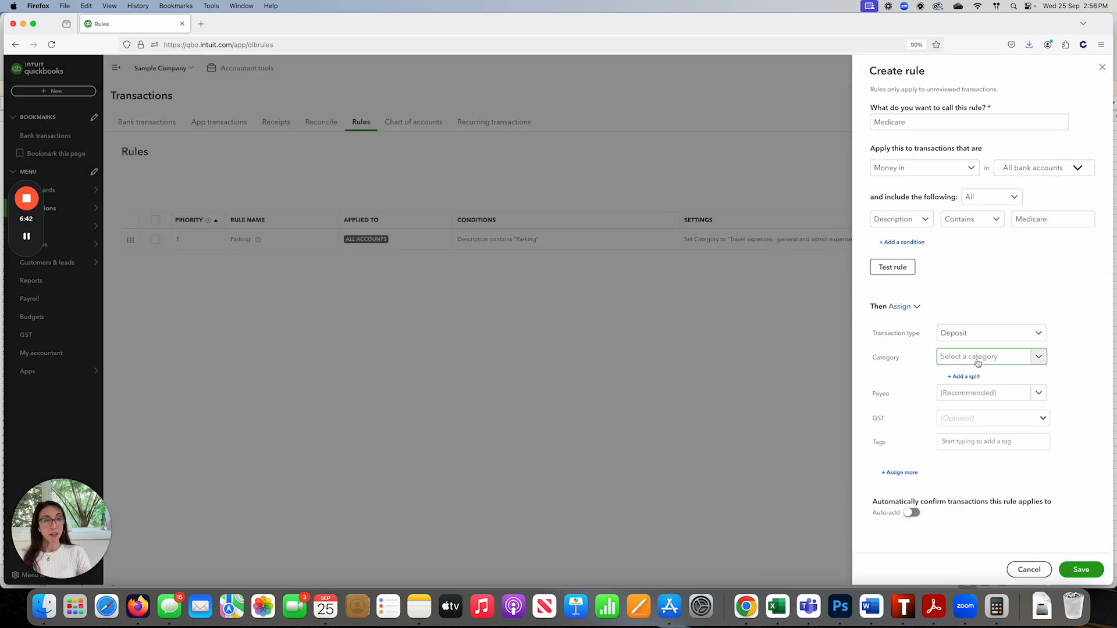
# - Assign the category Sales - retail to the Medicare rule
pyautogui.click(977, 361)
pyautogui.write('sal')
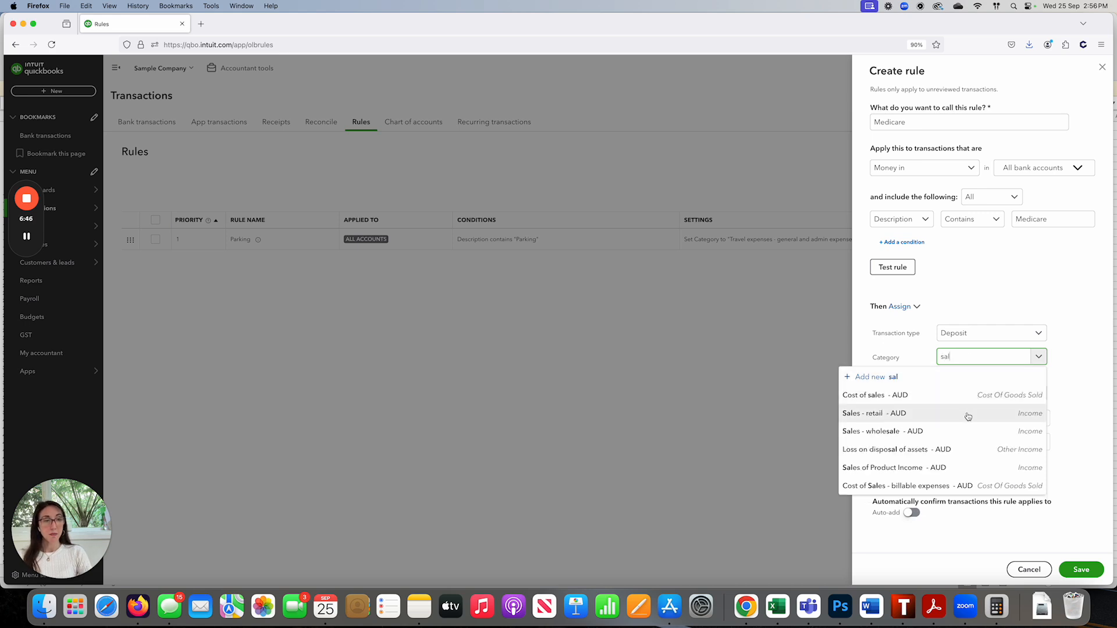
pyautogui.click(968, 414)
# - Add Medicare as a new customer with company name Medicare and use it as the rule's payee
pyautogui.click(970, 393)
pyautogui.write('Medicare')
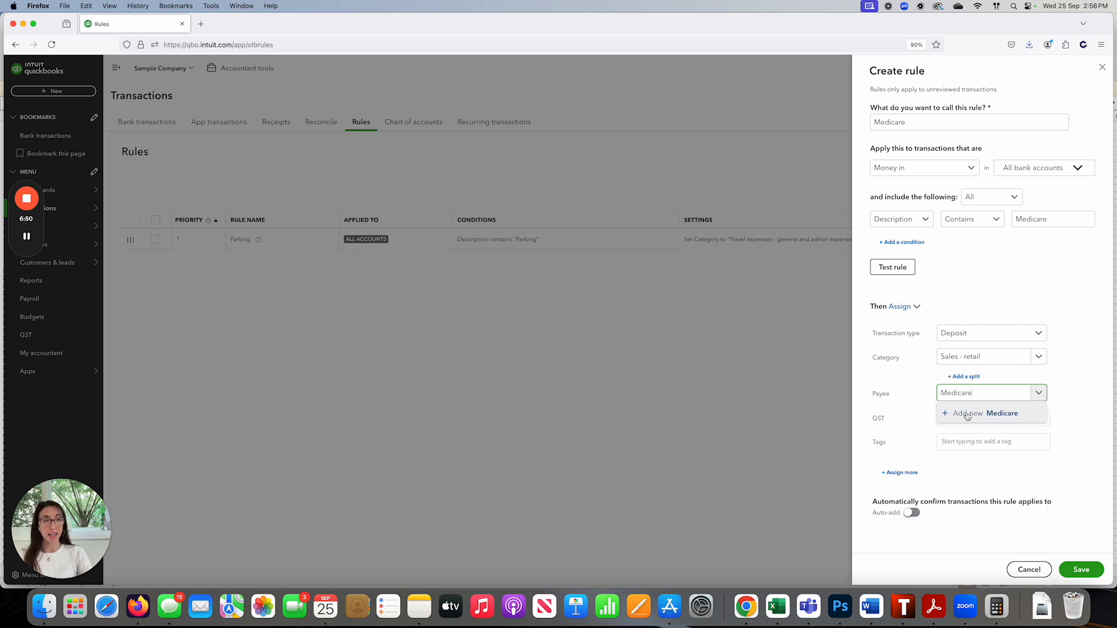
pyautogui.click(970, 417)
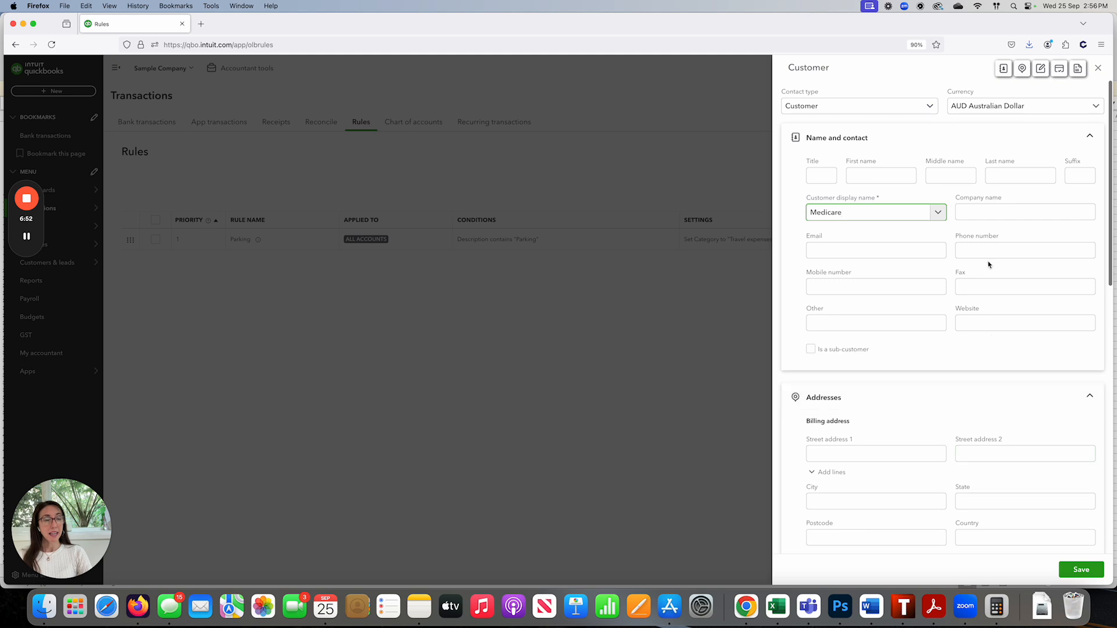
pyautogui.click(989, 212)
pyautogui.write('Medicare')
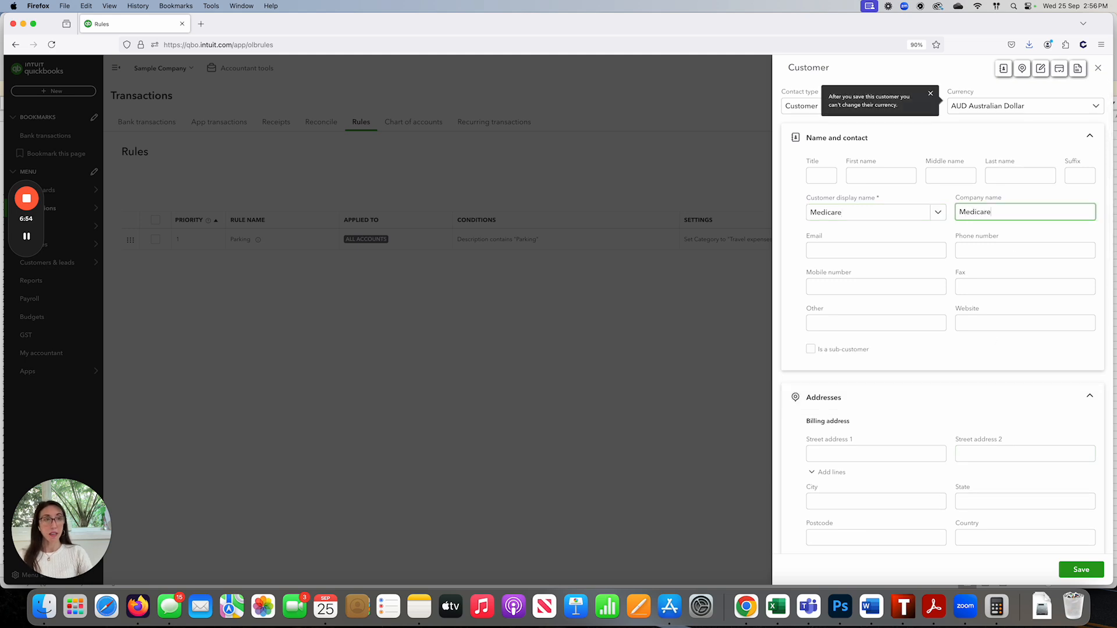
pyautogui.click(1072, 567)
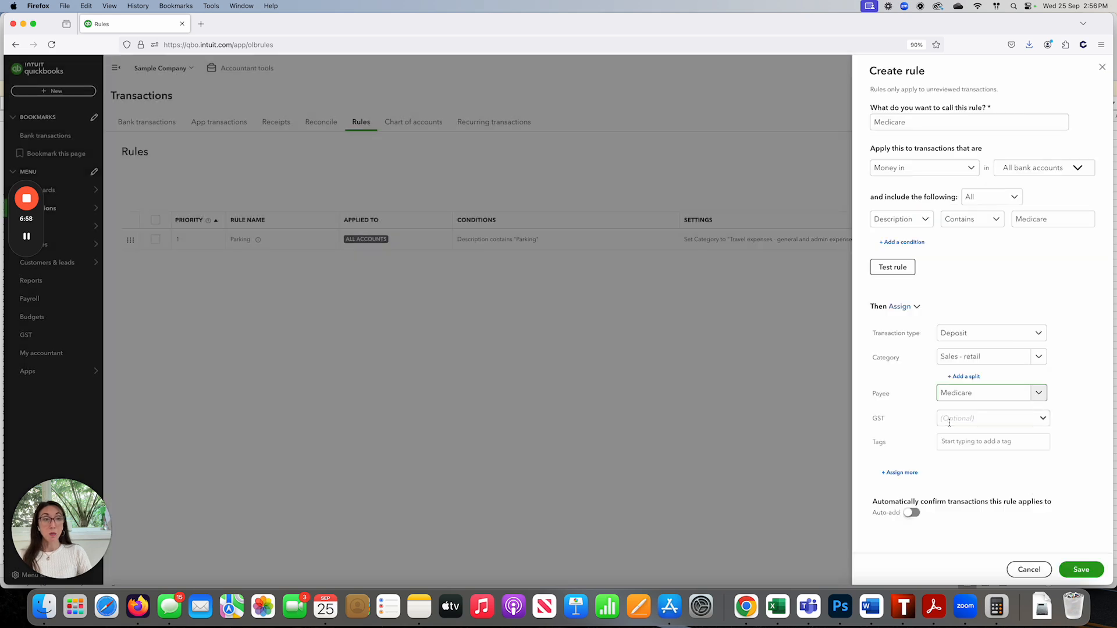
# - Assign GST (10%) to the Medicare rule and save it with Auto-add off
pyautogui.click(949, 422)
pyautogui.write('G')
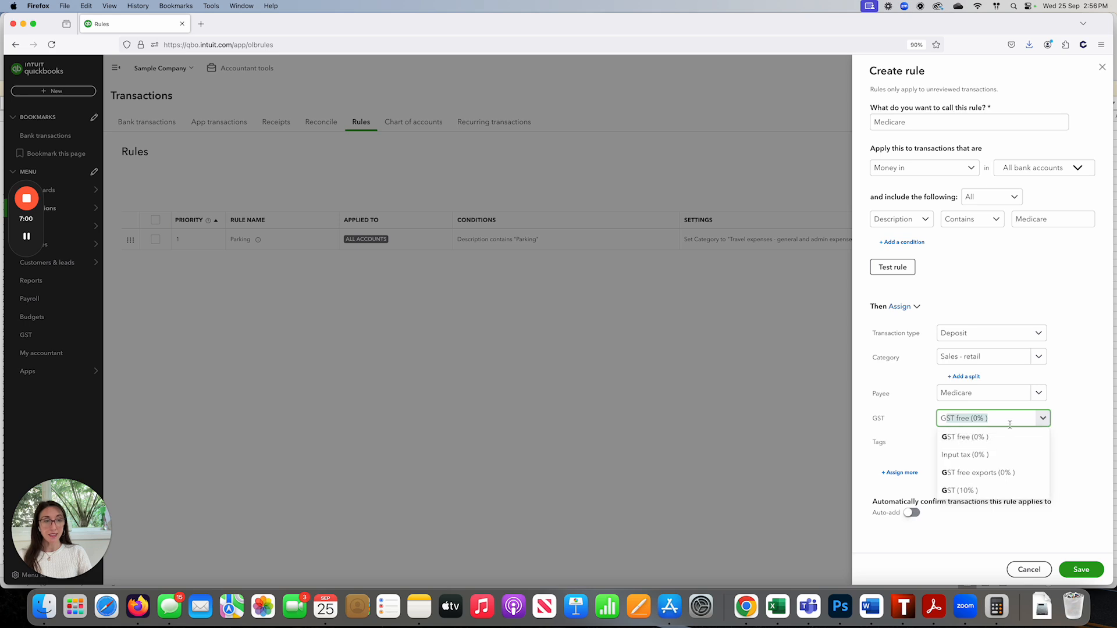
pyautogui.click(997, 490)
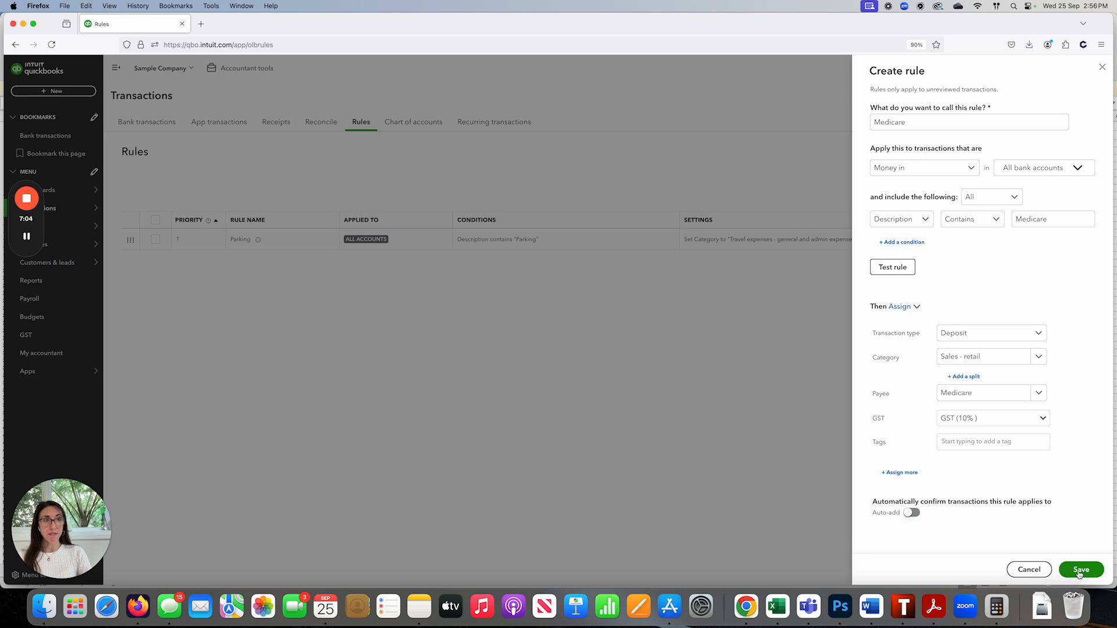
pyautogui.click(912, 516)
pyautogui.click(915, 516)
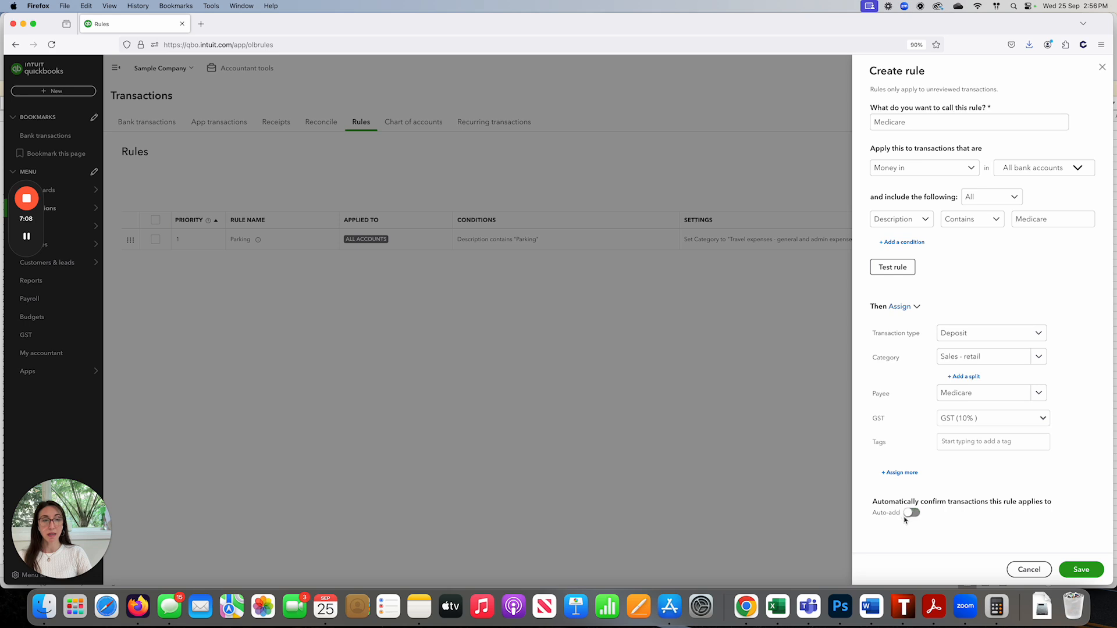
pyautogui.click(1079, 571)
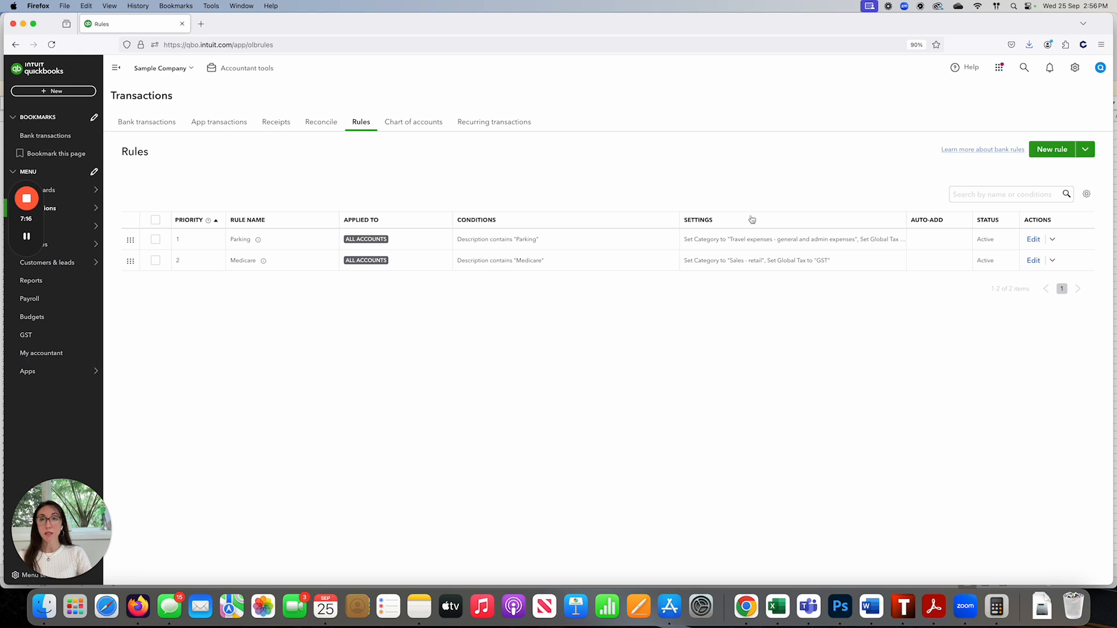
# - Open the details of the 06/05/2024 ATM Deposit in the bank transactions for review
pyautogui.click(162, 128)
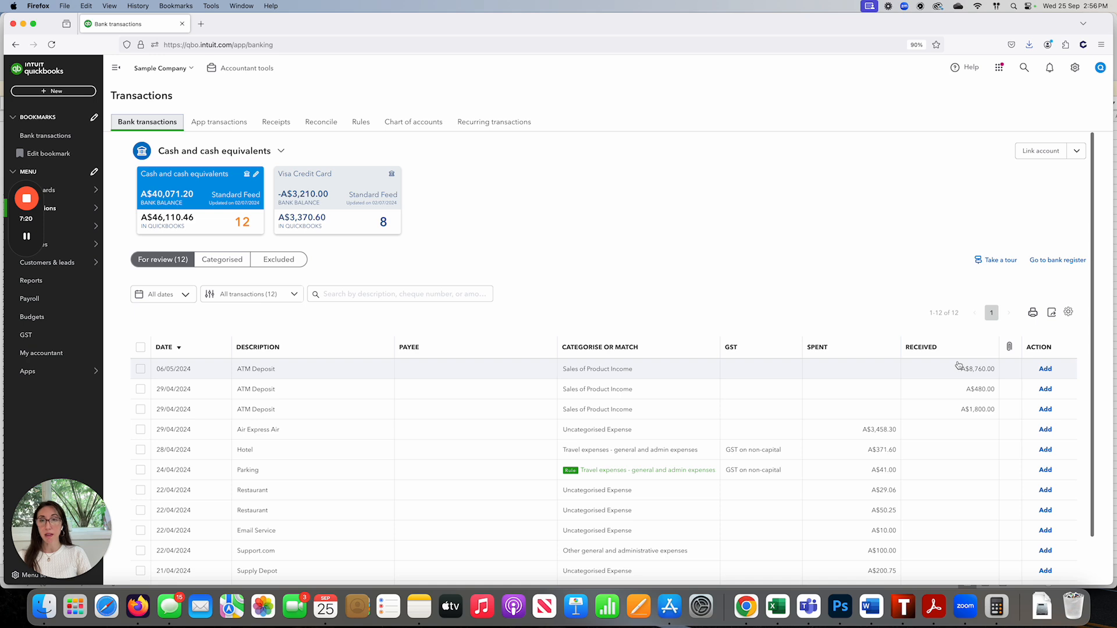
pyautogui.scroll(-2, 957, 349)
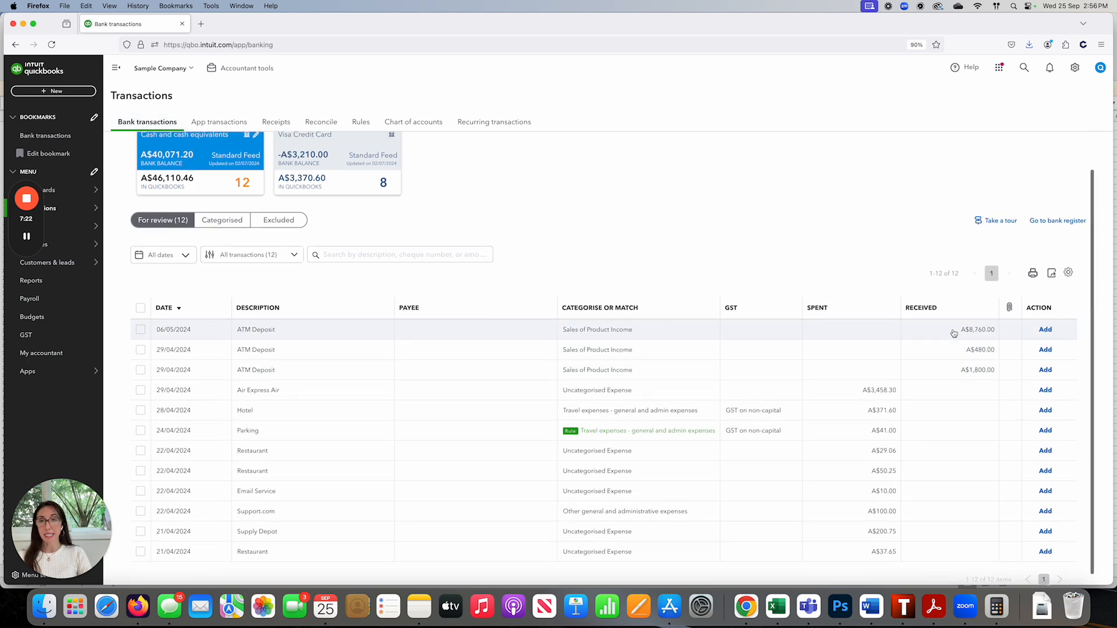
pyautogui.click(954, 333)
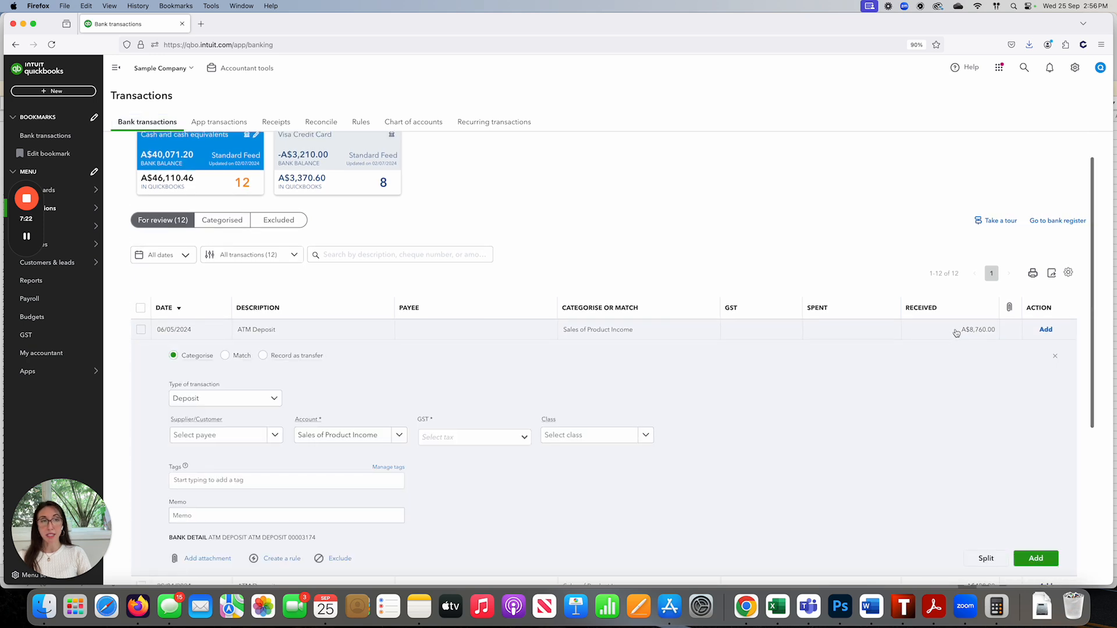
# - Choose an existing USD customer as the payee of the 06/05/2024 ATM Deposit
pyautogui.click(231, 439)
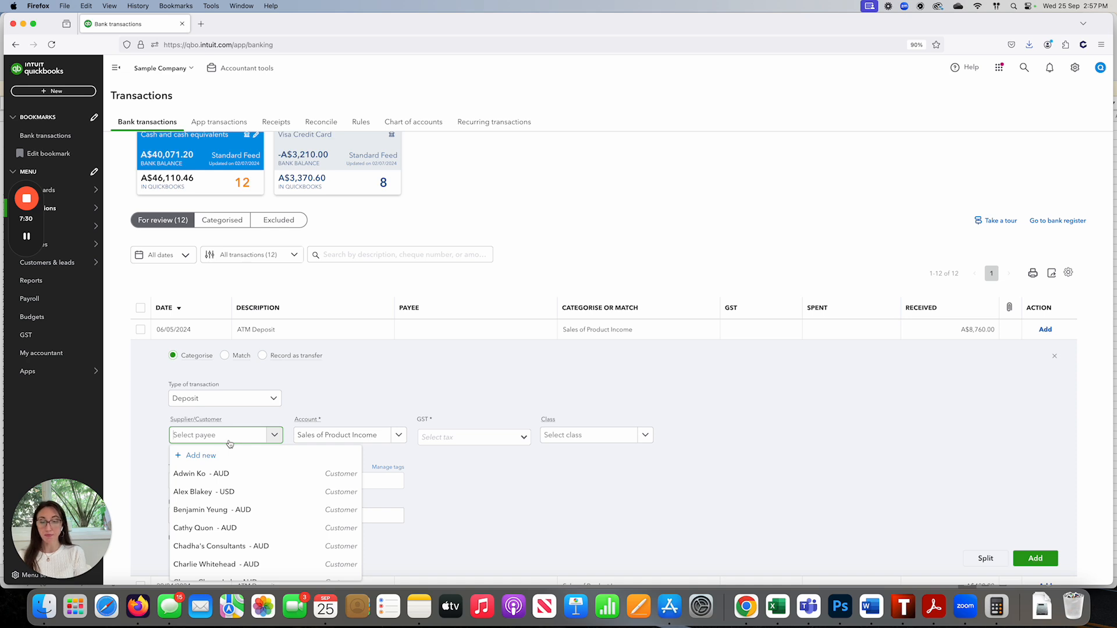
pyautogui.write('Tips')
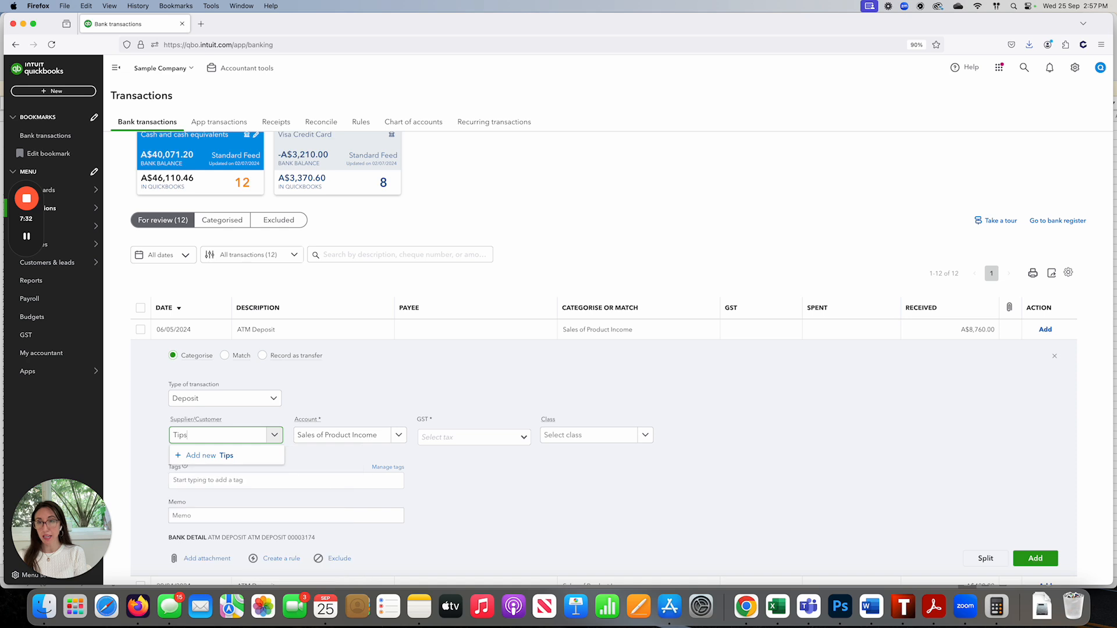
pyautogui.press('BackSpace')
pyautogui.press('BackSpace')
pyautogui.press('BackSpace')
pyautogui.press('BackSpace')
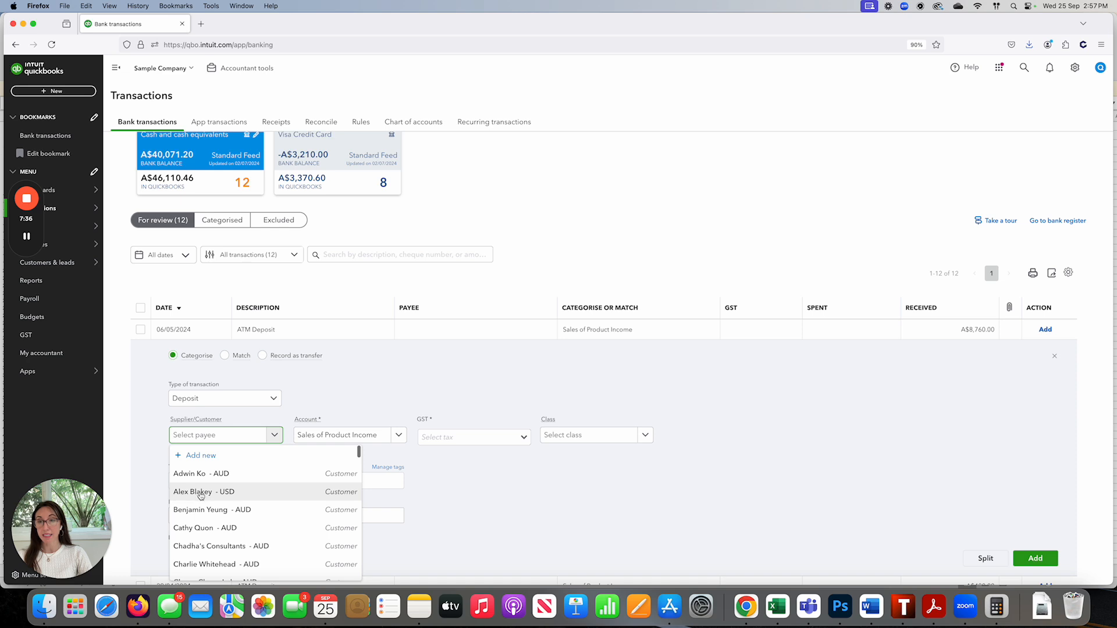
pyautogui.click(197, 494)
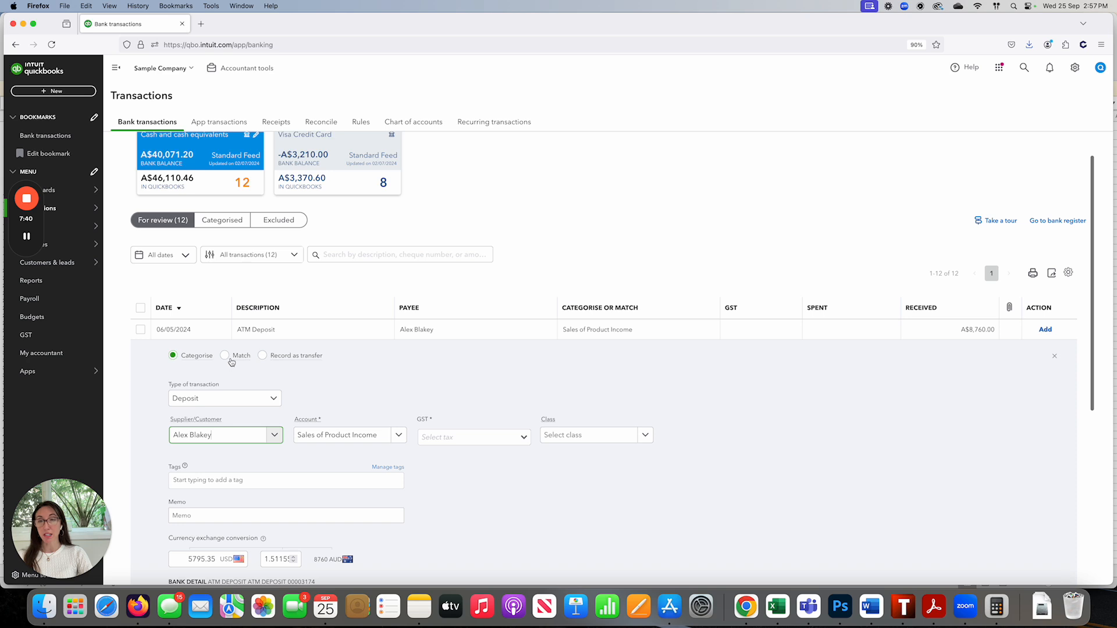
# - Add RSL as a new customer with company name RSL and make it the ATM Deposit's payee
pyautogui.click(244, 435)
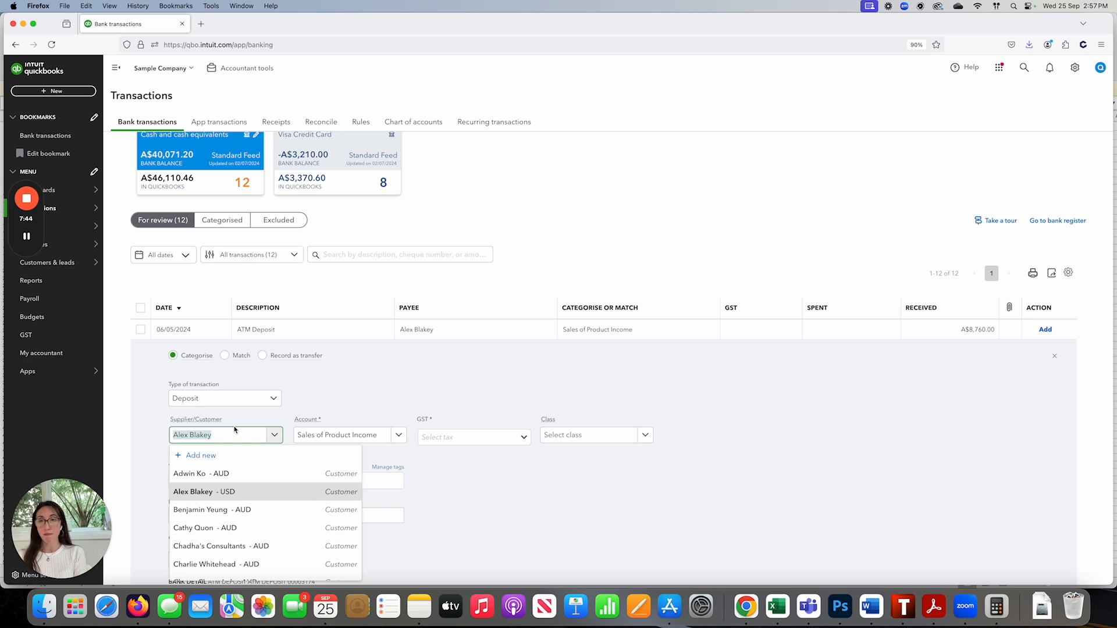
pyautogui.write('RSL')
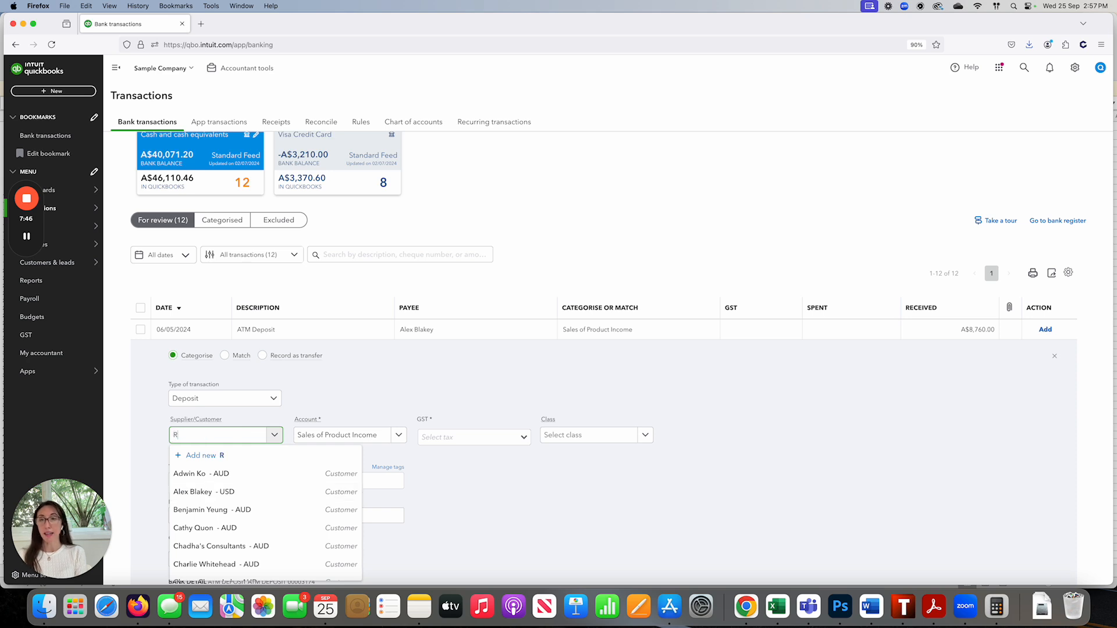
pyautogui.click(223, 457)
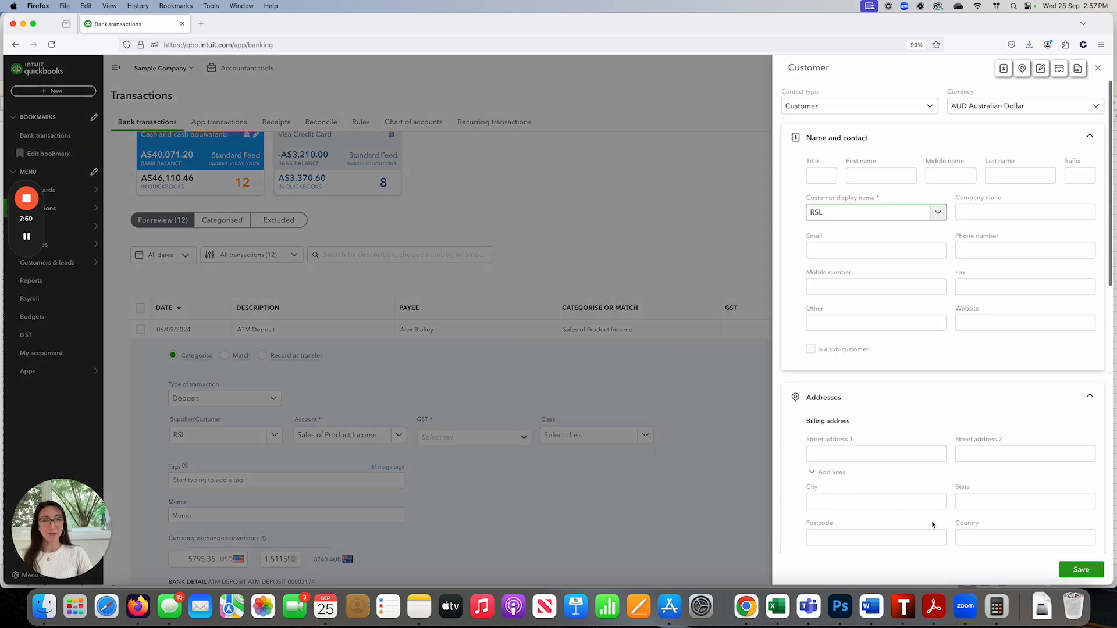
pyautogui.click(830, 216)
pyautogui.click(1000, 216)
pyautogui.write('RSL')
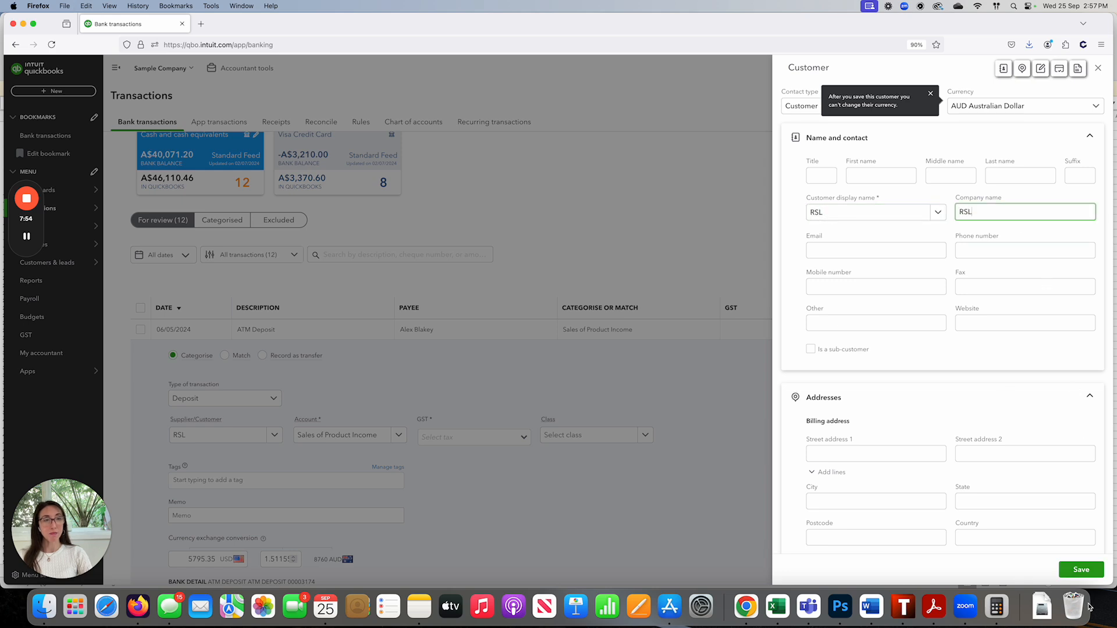
pyautogui.click(1083, 569)
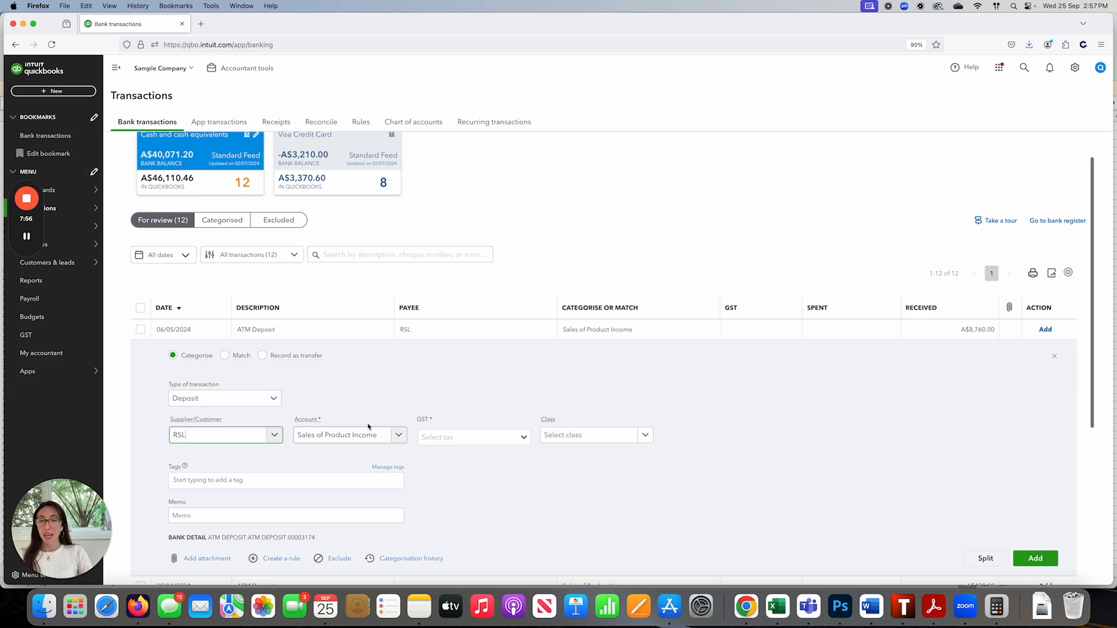
pyautogui.click(359, 441)
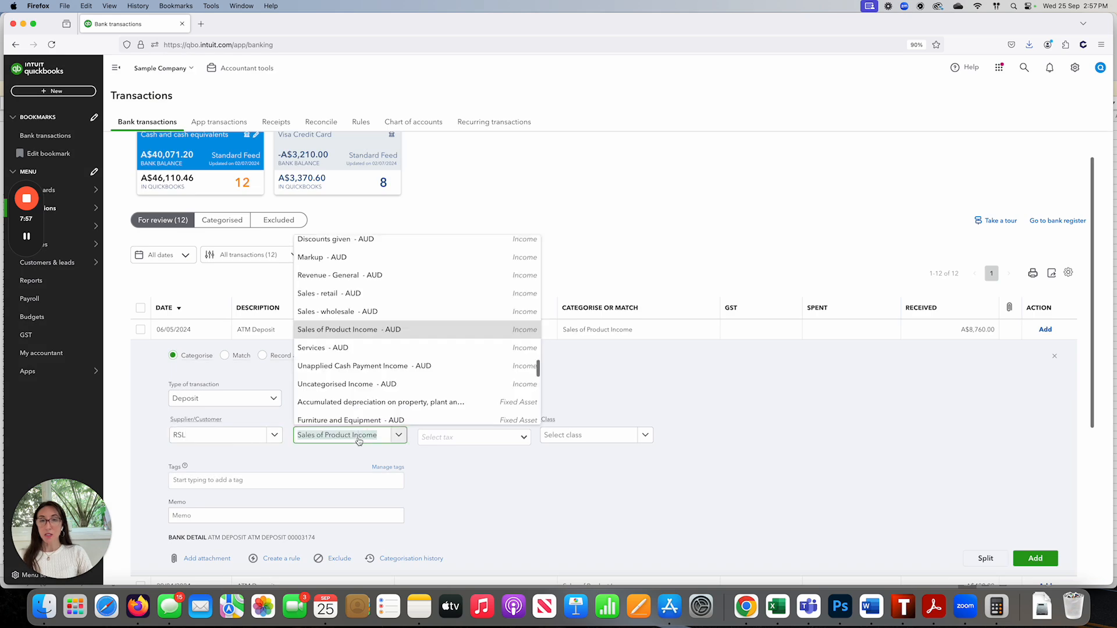
pyautogui.click(369, 294)
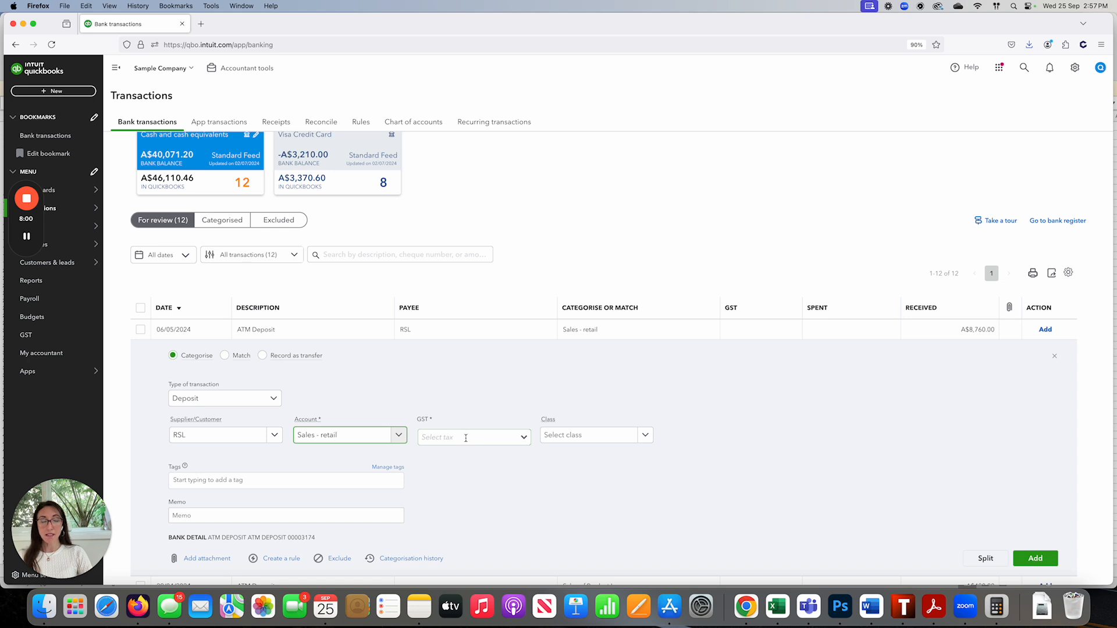
pyautogui.click(467, 437)
pyautogui.write('gs')
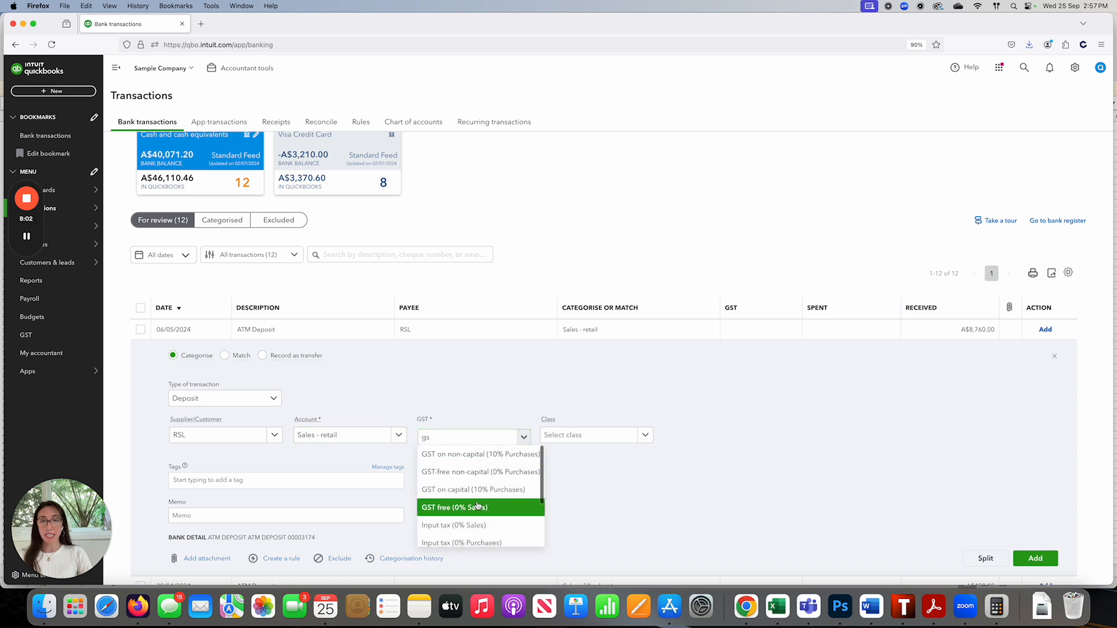
pyautogui.scroll(-2, 476, 519)
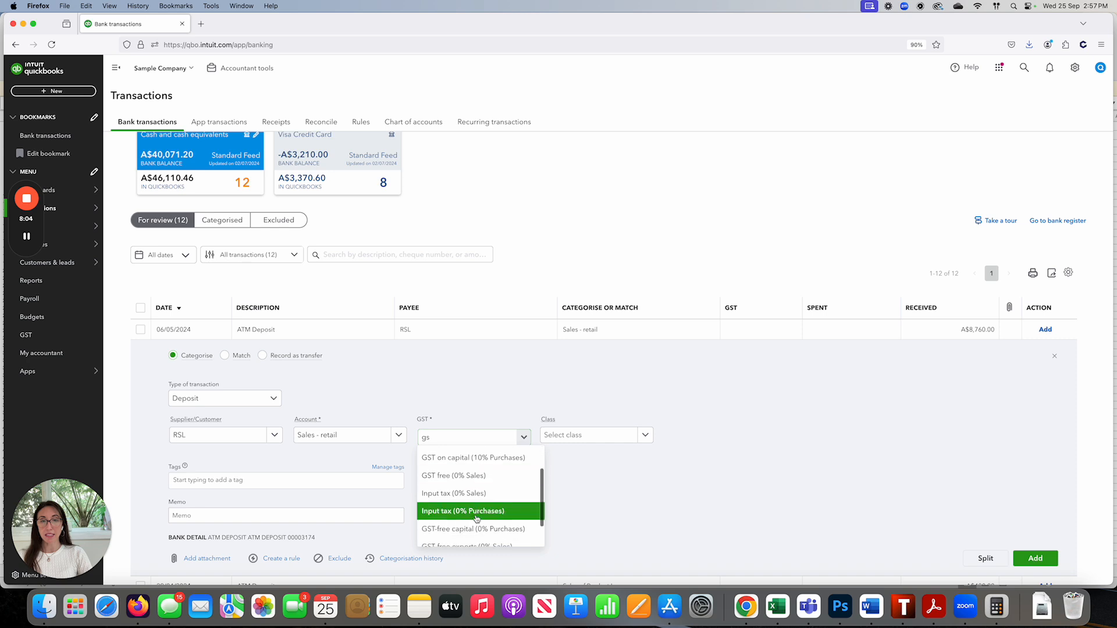
pyautogui.click(475, 538)
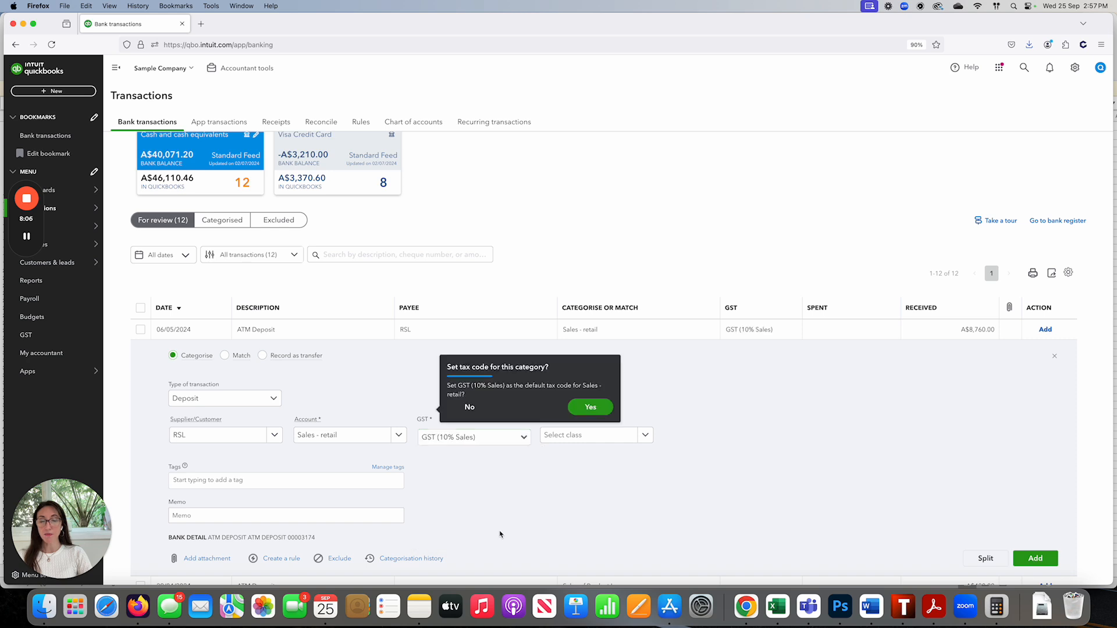
pyautogui.click(589, 408)
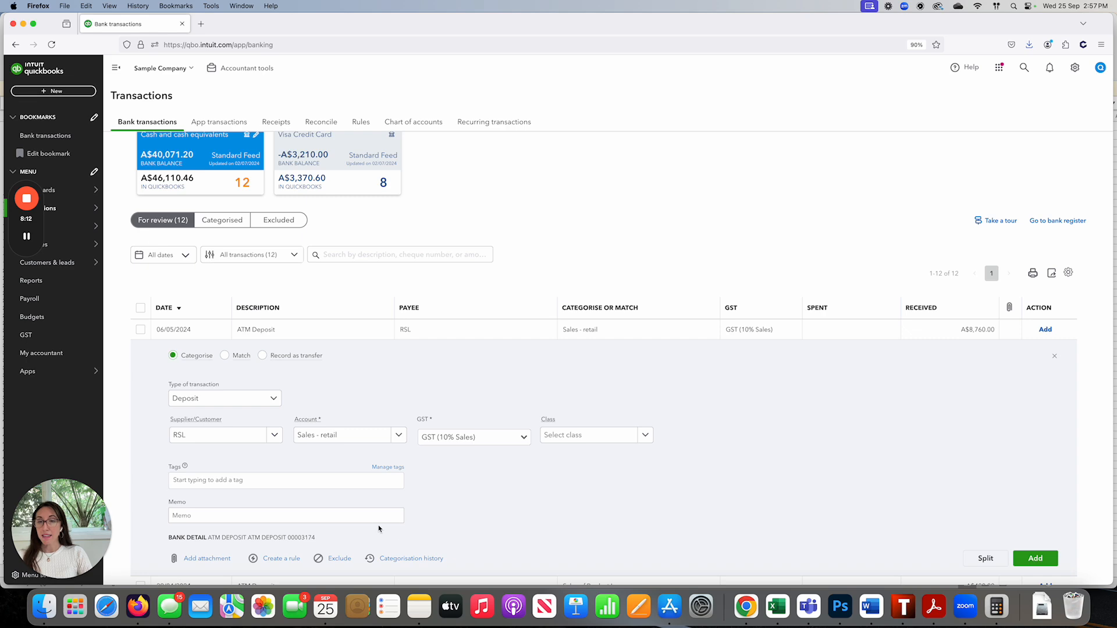
# - Create a rule from the ATM Deposit named RSL deposits, apply it to all bank accounts, and save it
pyautogui.click(283, 560)
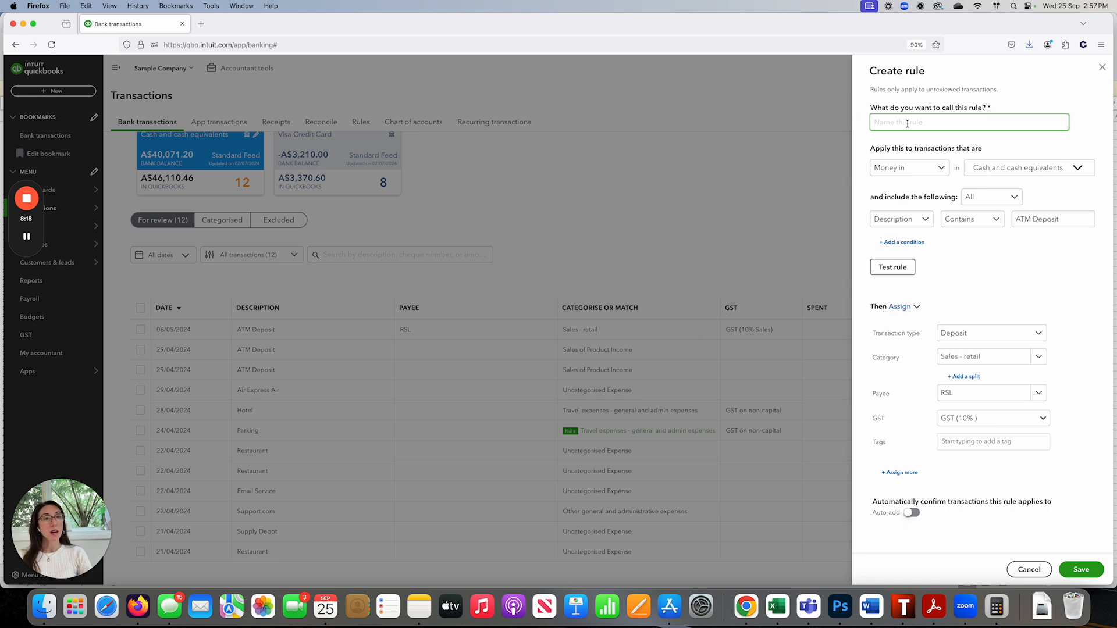
pyautogui.write('RSL depos')
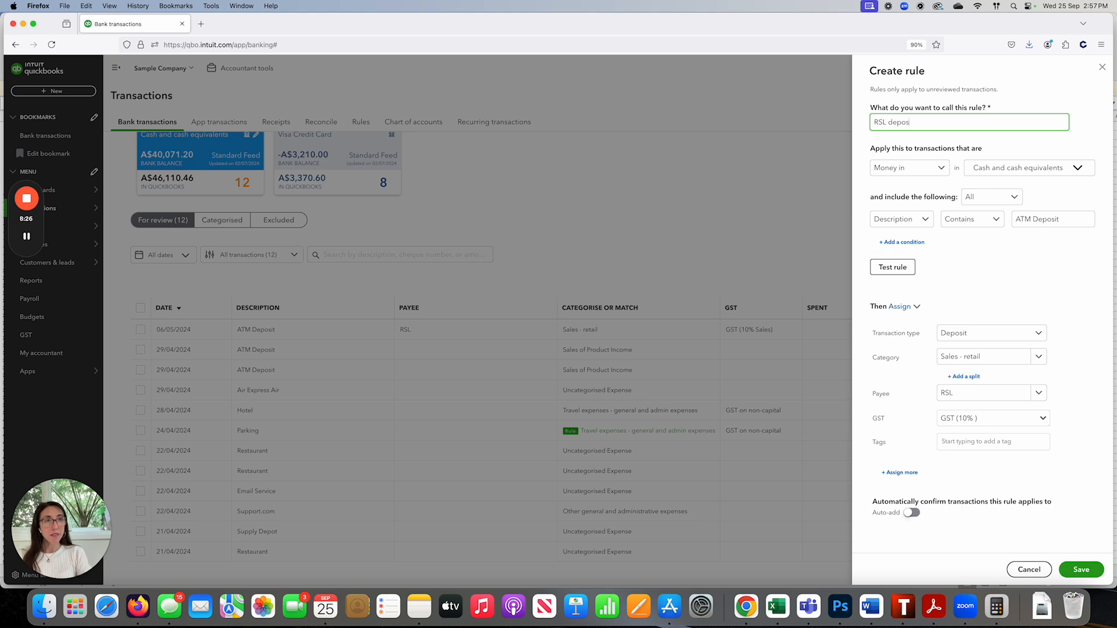
pyautogui.write('its')
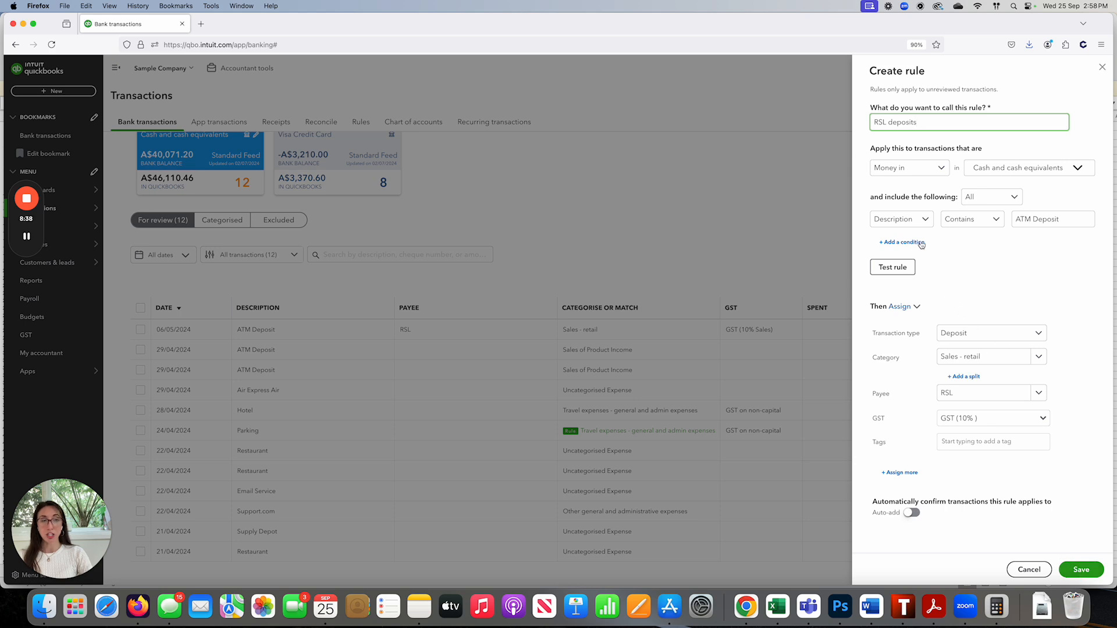
pyautogui.click(983, 168)
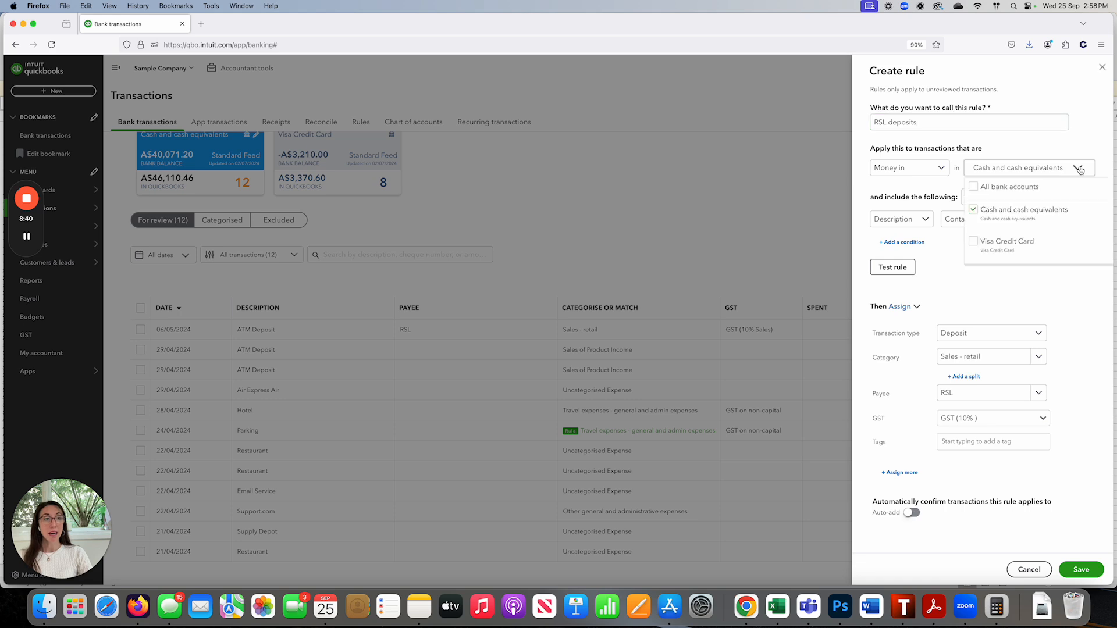
pyautogui.click(974, 190)
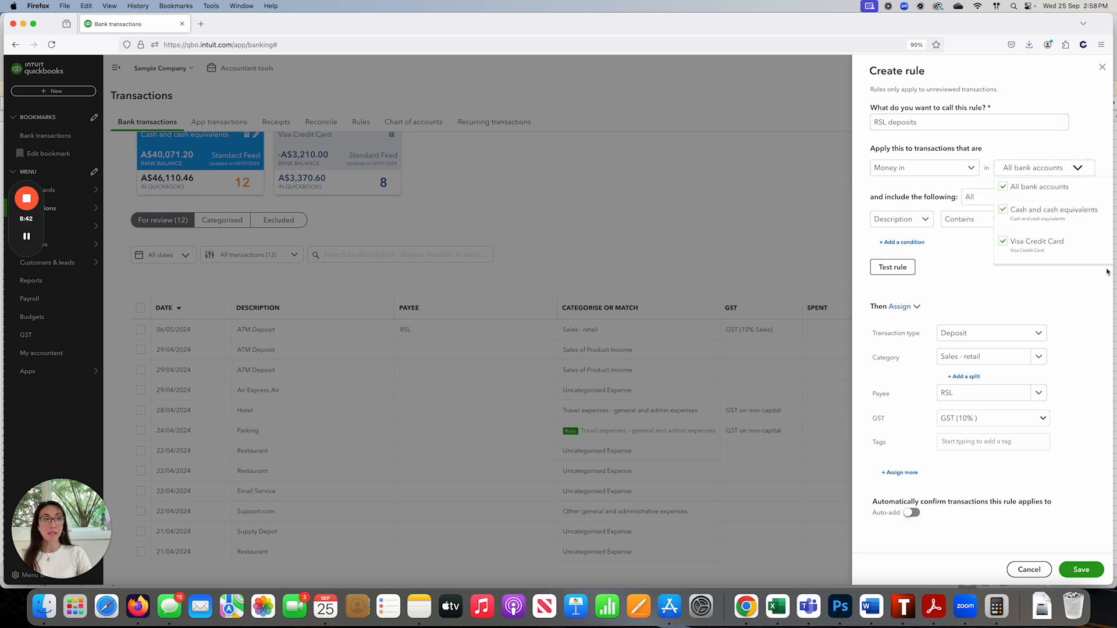
pyautogui.click(1074, 569)
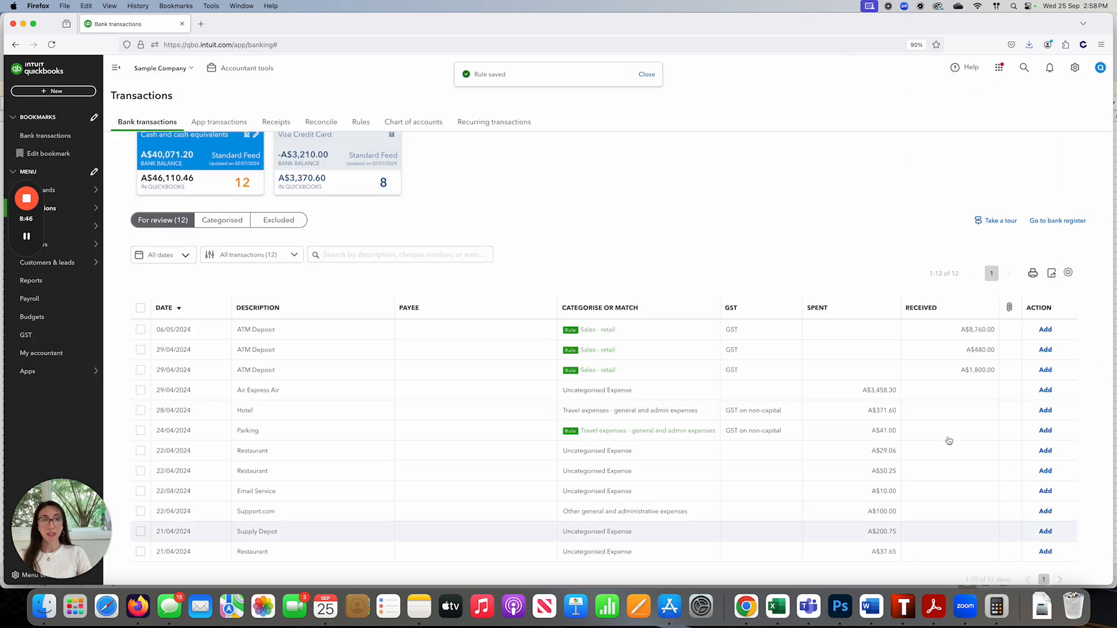